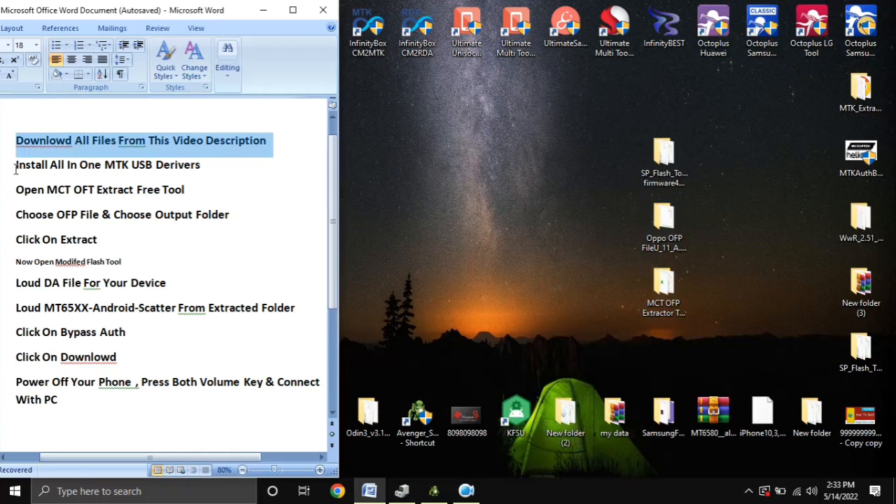
# Highlight the instruction lines about installing the MTK USB drivers and opening the MCT extract tool
pyautogui.click(11, 166)
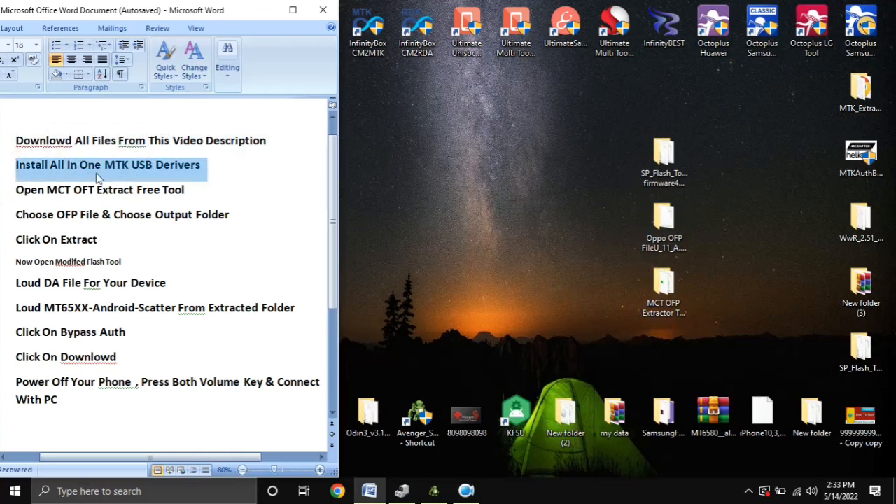
pyautogui.click(4, 198)
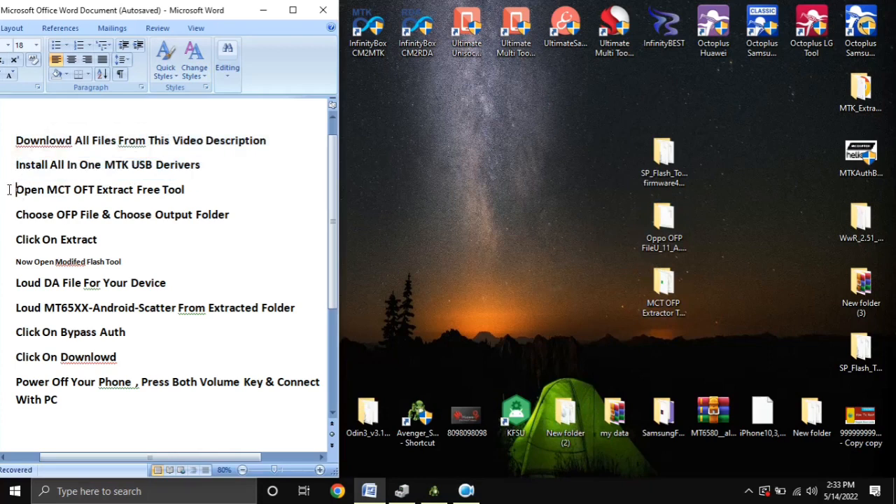
pyautogui.click(8, 195)
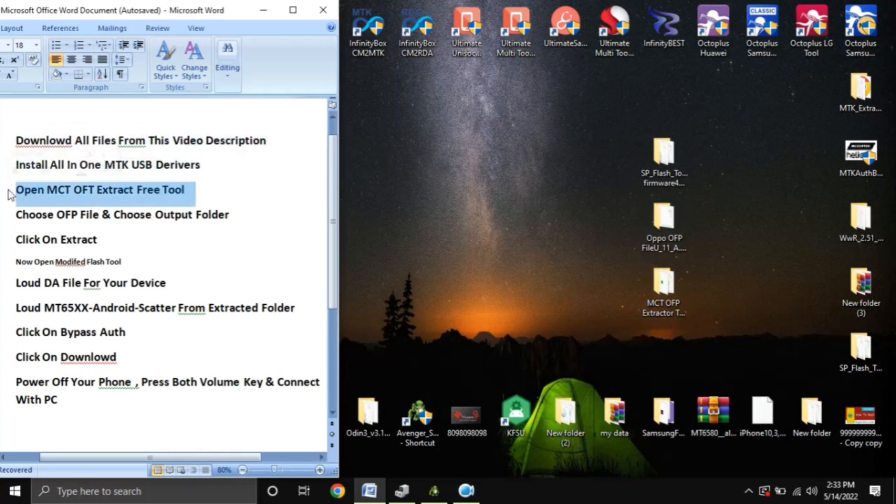
# Launch mct_ofp_extractor from the desktop's MCT OFP Extractor Tool folder and close the folder window
pyautogui.click(663, 222)
pyautogui.click(659, 287)
pyautogui.doubleClick(660, 288)
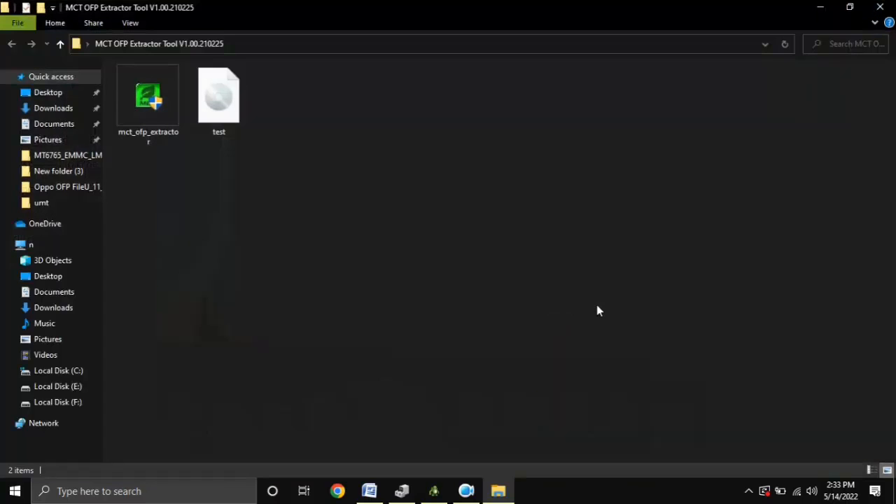
pyautogui.doubleClick(133, 127)
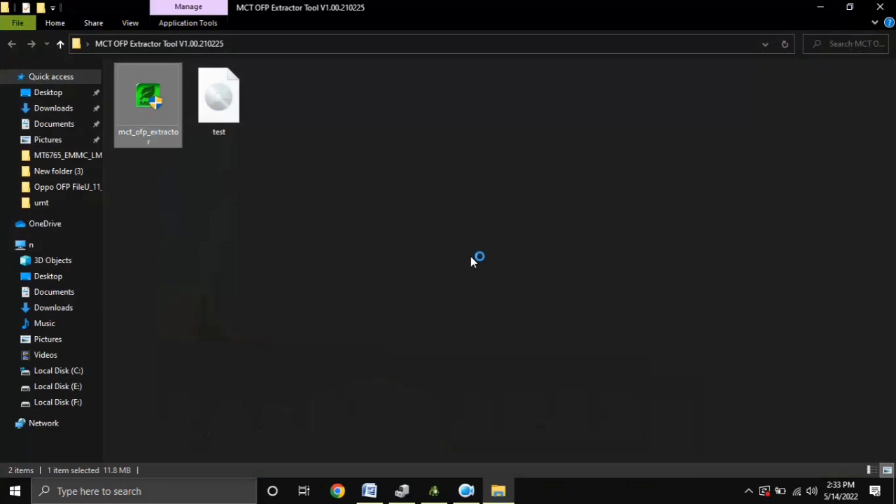
pyautogui.click(880, 7)
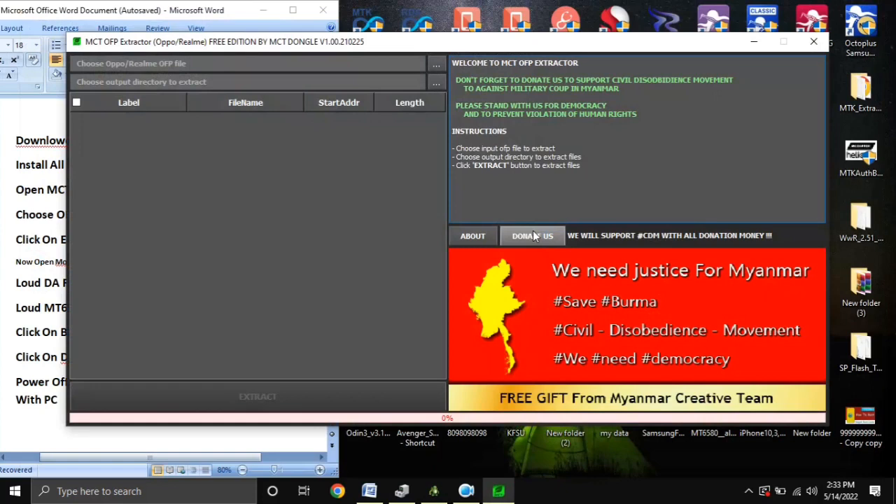
# Load Stock_Firmware_11_A.11_201114_15e73e4e.ofp from the Oppo OFP folder on the desktop as the input file
pyautogui.click(432, 68)
pyautogui.click(175, 85)
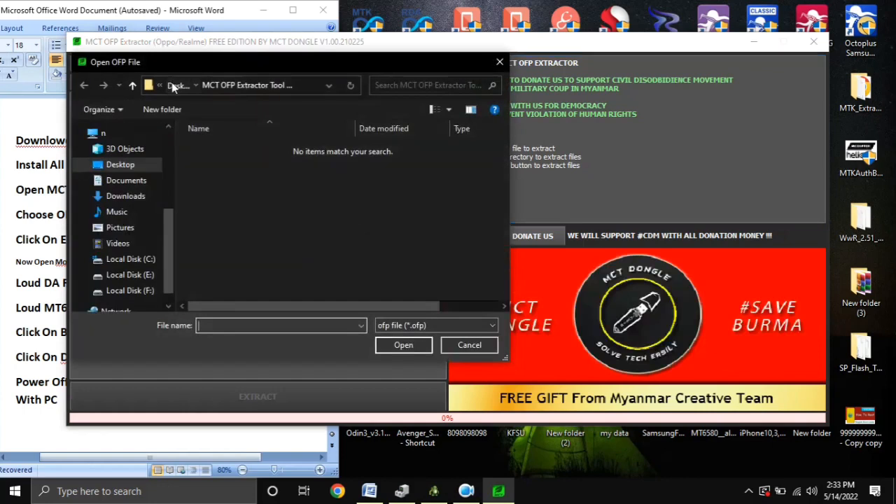
pyautogui.scroll(-2, 302, 271)
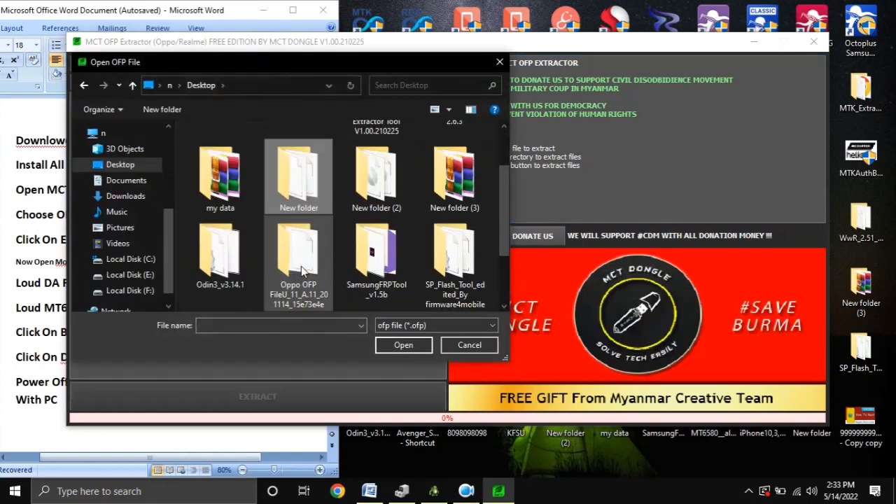
pyautogui.doubleClick(302, 271)
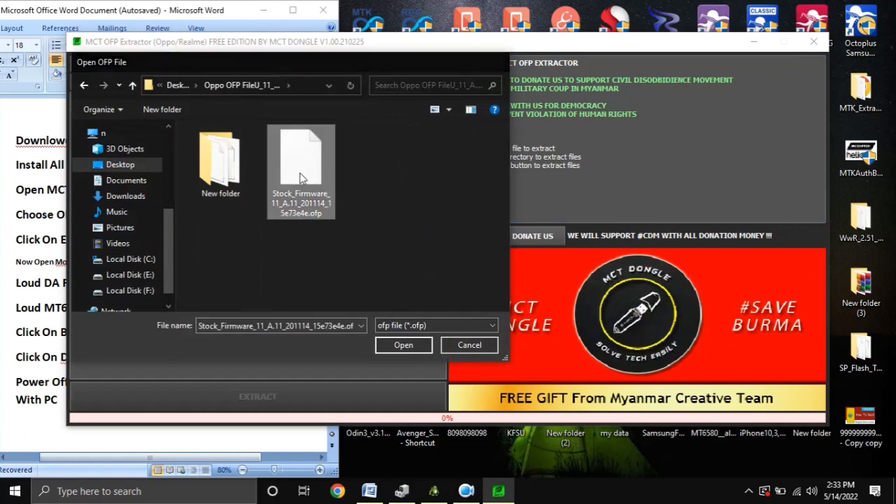
pyautogui.doubleClick(323, 193)
# Create a folder named "extract files" inside the desktop's Oppo OFP folder and set it as the output directory
pyautogui.click(436, 83)
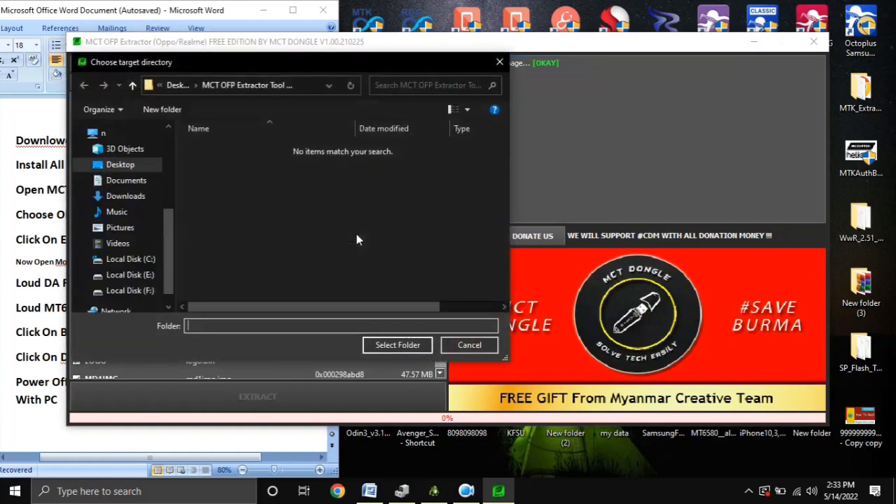
pyautogui.click(120, 165)
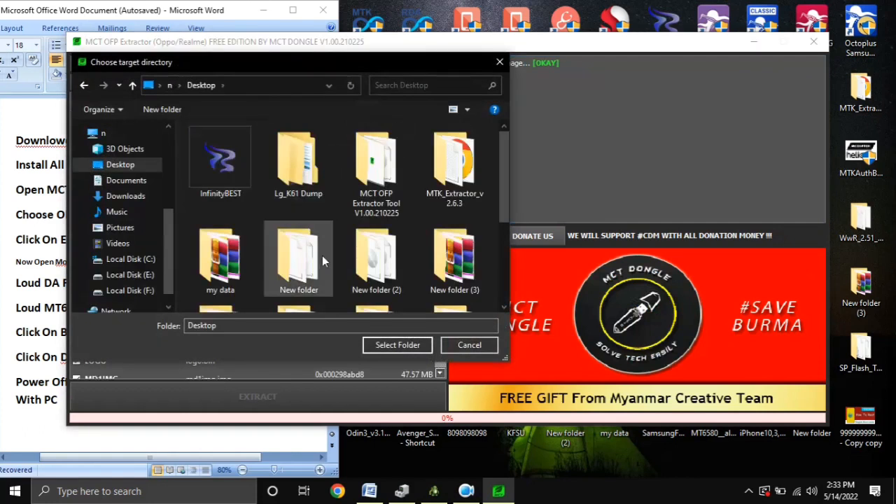
pyautogui.scroll(-3, 313, 265)
pyautogui.doubleClick(301, 171)
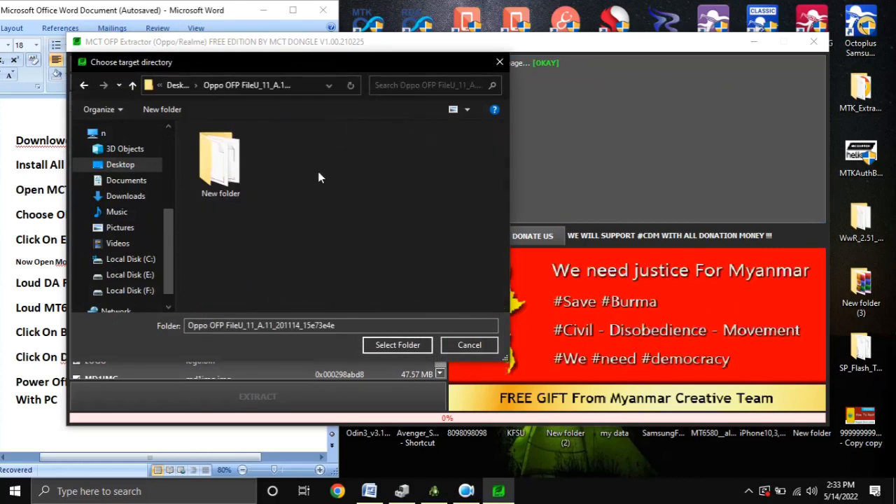
pyautogui.rightClick(294, 244)
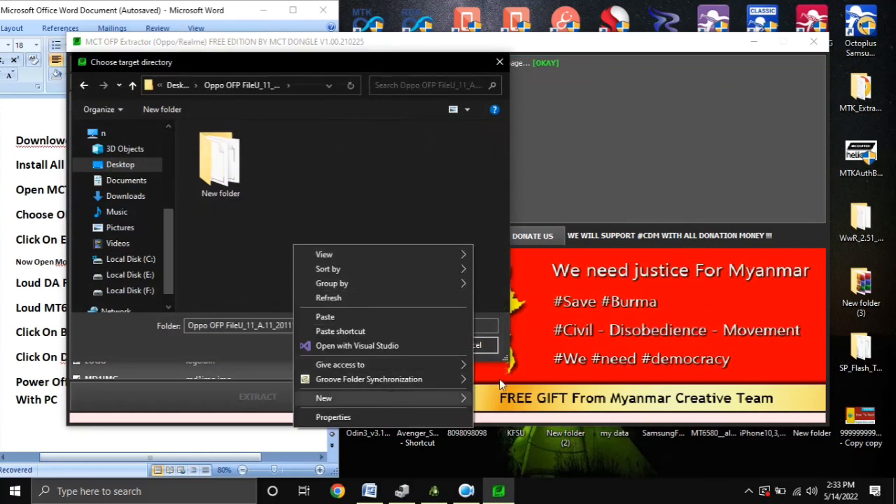
pyautogui.moveTo(466, 397)
pyautogui.click(502, 236)
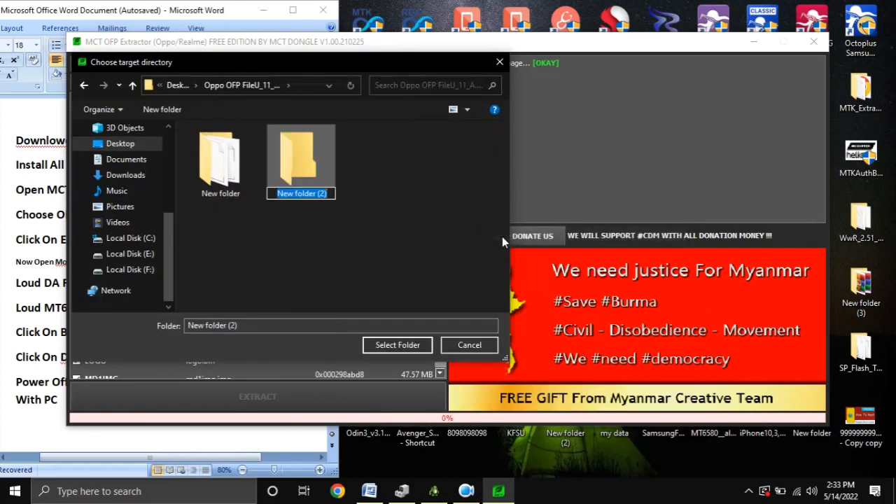
pyautogui.write('extract files')
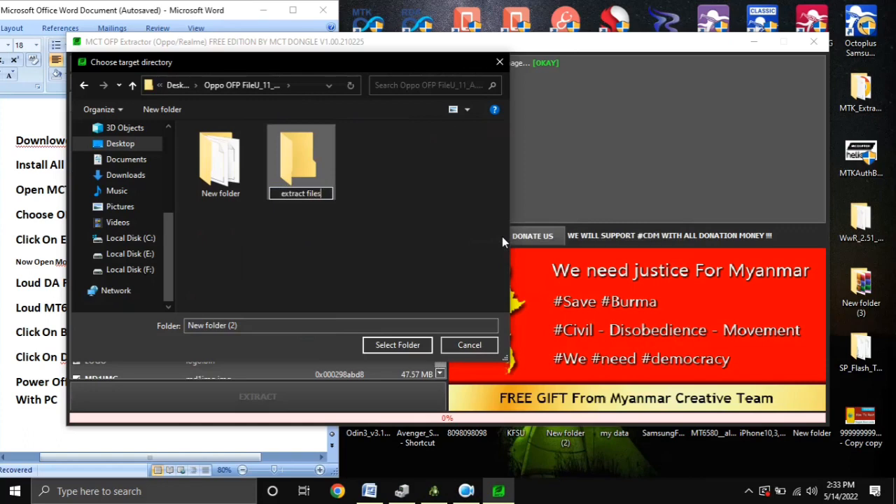
pyautogui.press('Return')
pyautogui.click(409, 347)
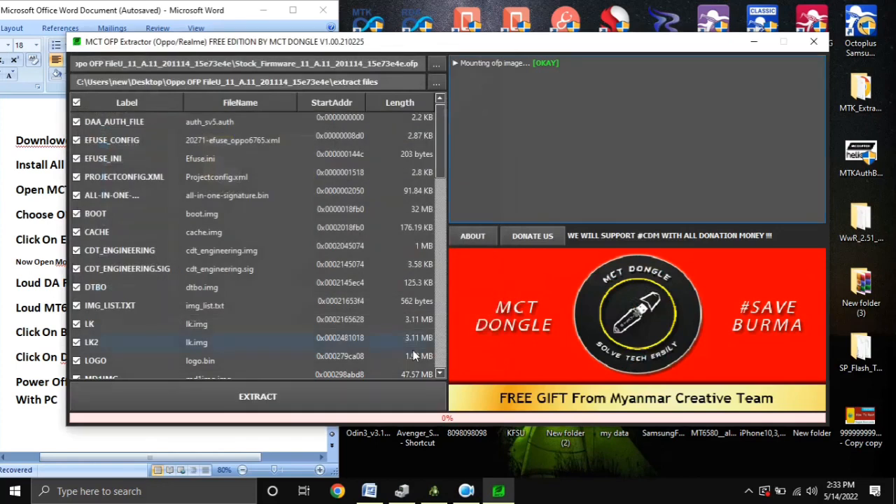
# Extract the firmware's partition files to the output directory and review the saved path and file list
pyautogui.scroll(-5, 417, 305)
pyautogui.scroll(-5, 417, 305)
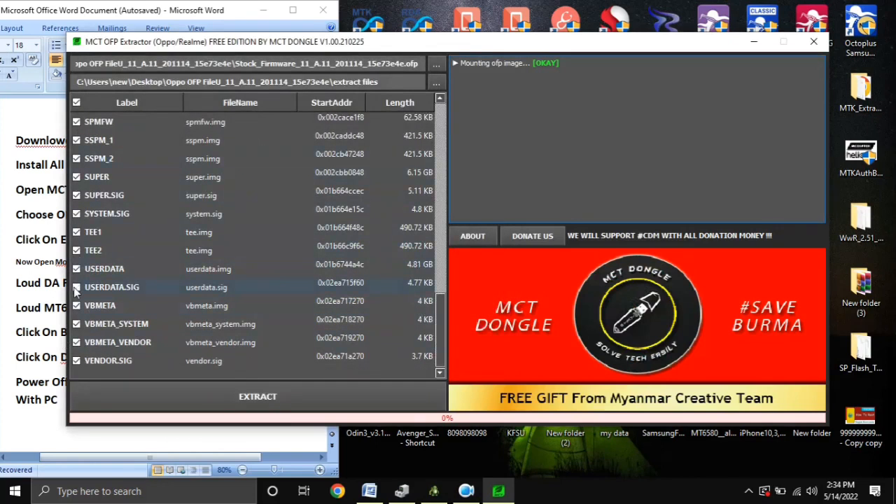
pyautogui.scroll(10, 318, 314)
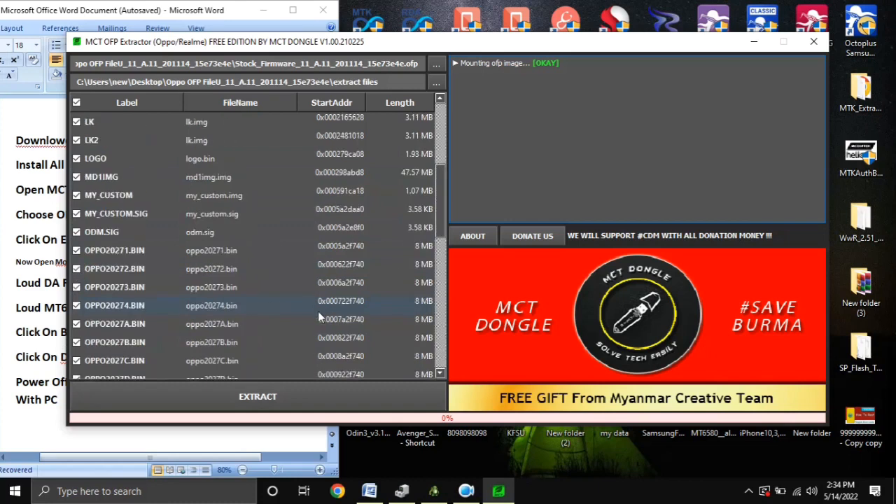
pyautogui.click(276, 395)
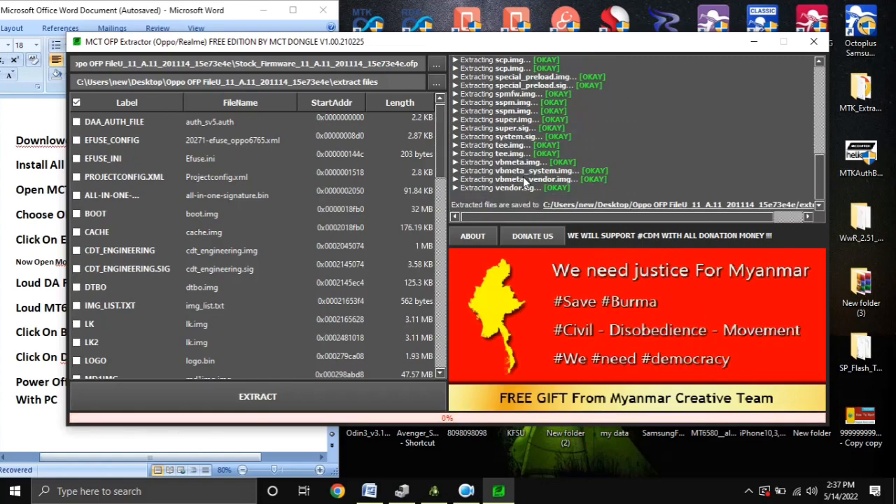
pyautogui.click(549, 205)
pyautogui.scroll(-10, 262, 231)
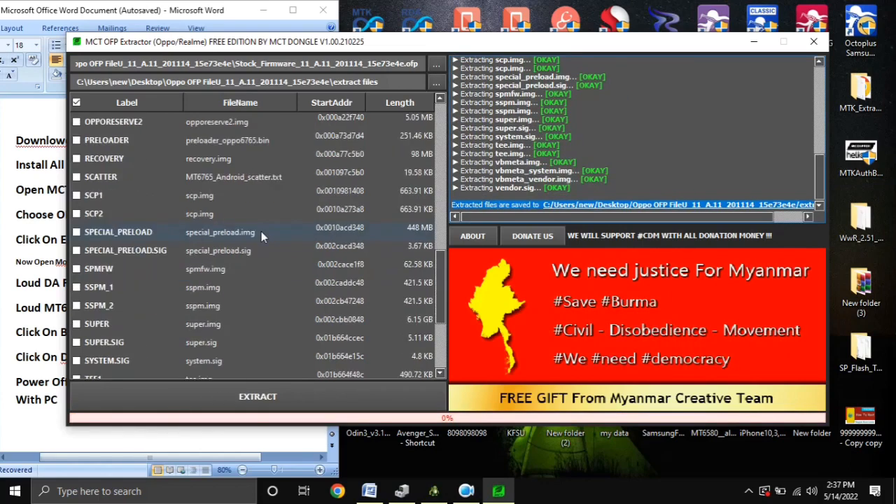
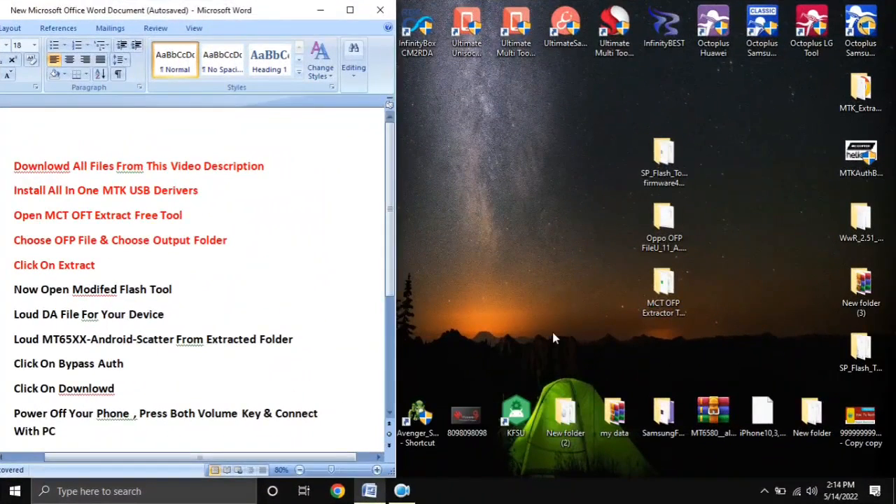
# Highlight the five red instruction lines in the Word document and review the remaining flashing instructions below them
pyautogui.scroll(-1, 230, 310)
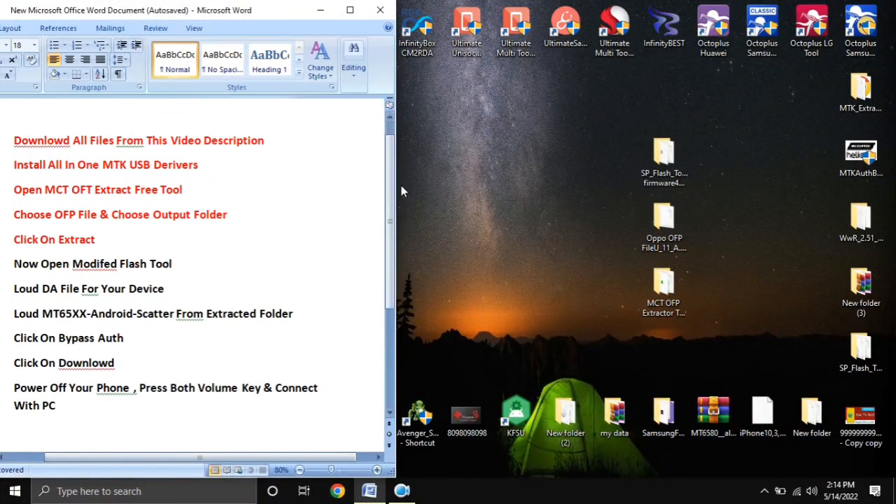
pyautogui.scroll(-1, 392, 190)
pyautogui.moveTo(75, 217); pyautogui.dragTo(10, 171)
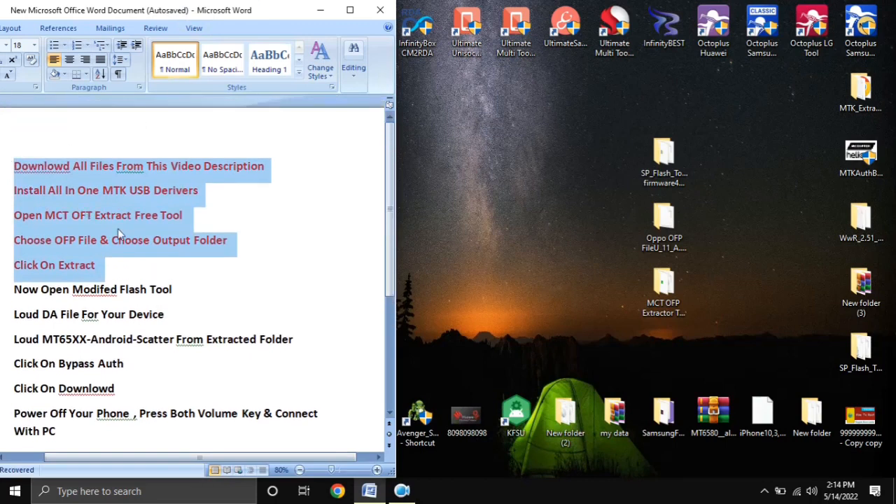
pyautogui.scroll(-2, 385, 254)
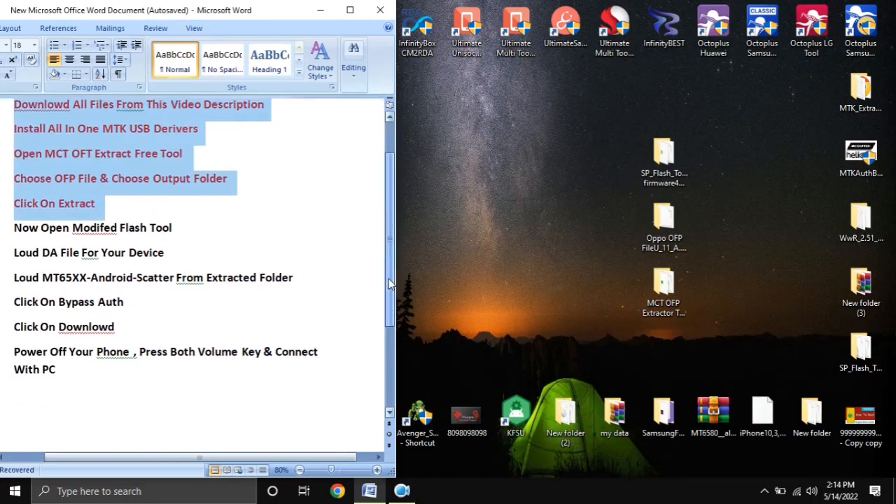
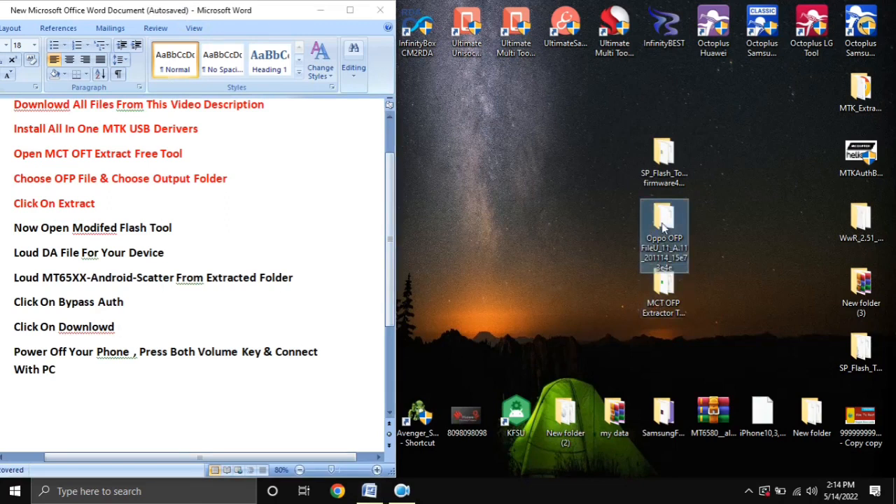
# Open the Extract Rom folder inside the desktop's Oppo OFP folder and examine its extracted files, including the super image
pyautogui.doubleClick(665, 238)
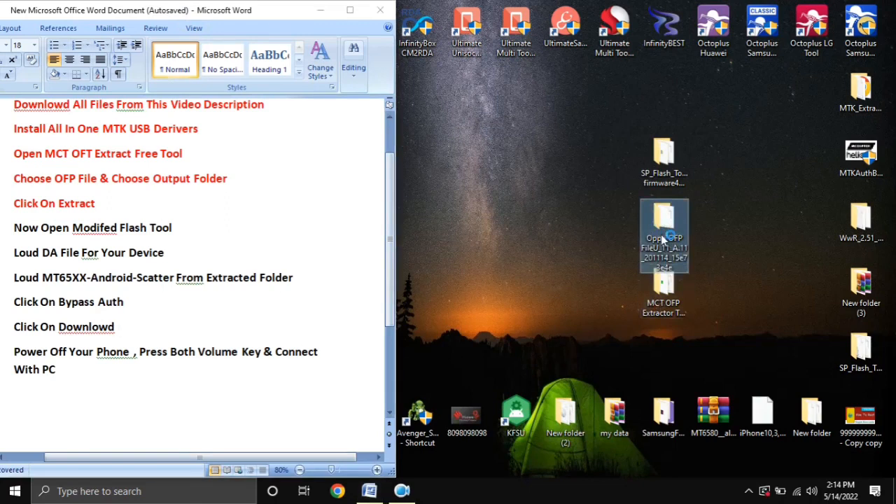
pyautogui.click(541, 247)
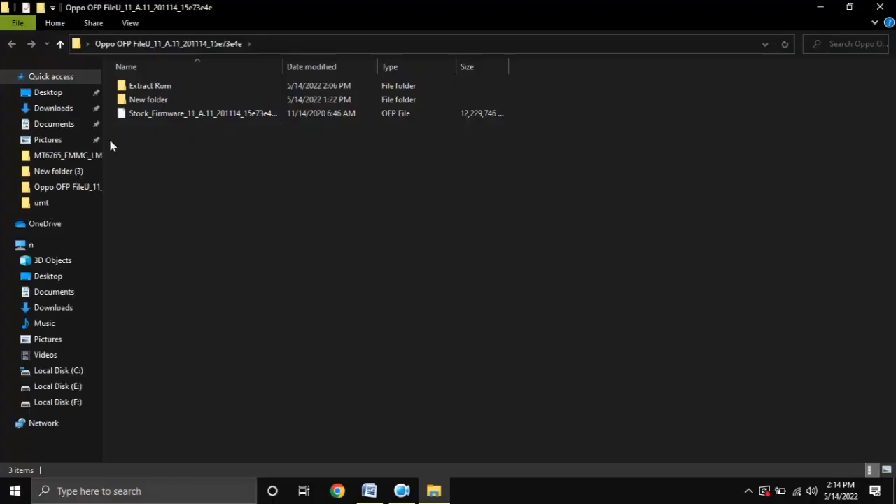
pyautogui.click(210, 116)
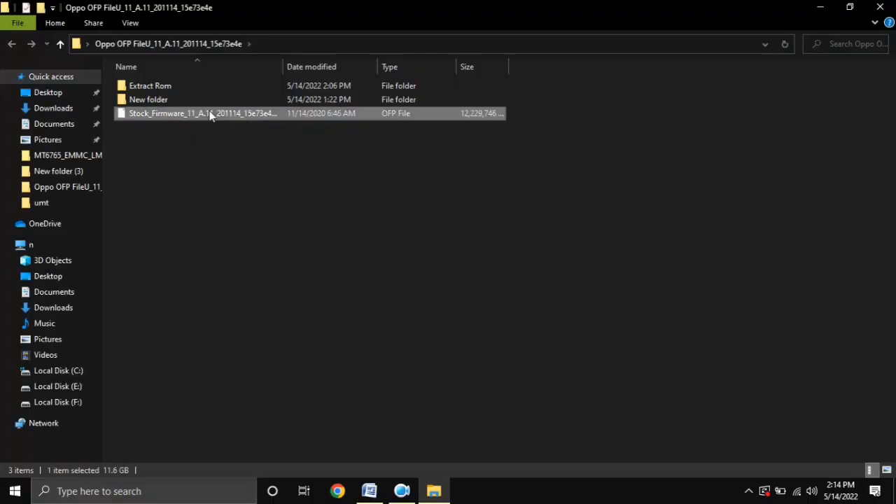
pyautogui.doubleClick(148, 85)
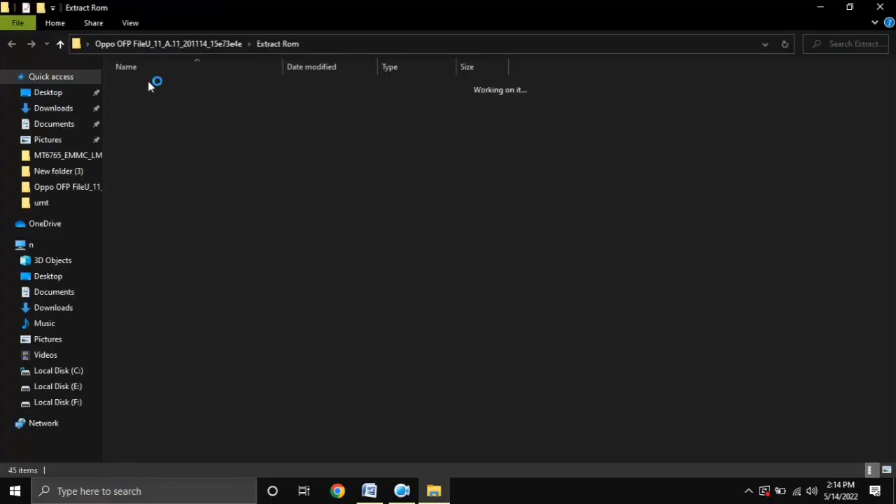
pyautogui.moveTo(556, 78); pyautogui.dragTo(505, 463)
pyautogui.scroll(7, 319, 392)
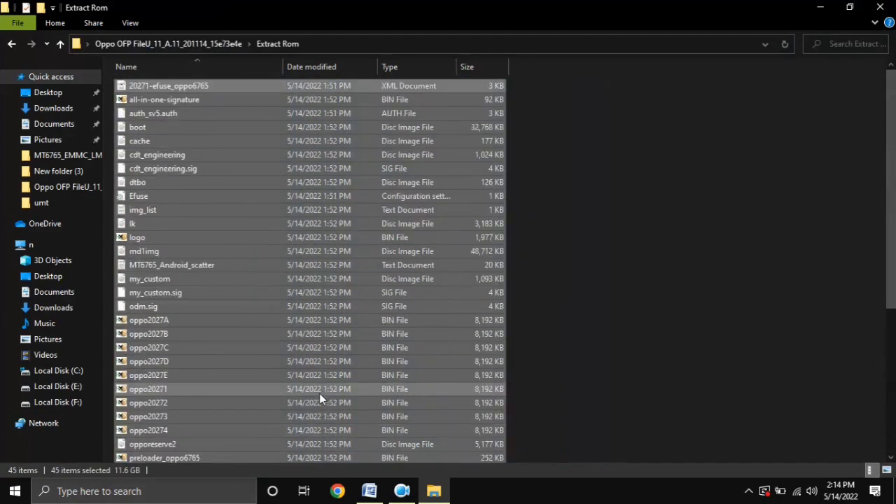
pyautogui.scroll(-6, 320, 393)
pyautogui.scroll(-1, 331, 399)
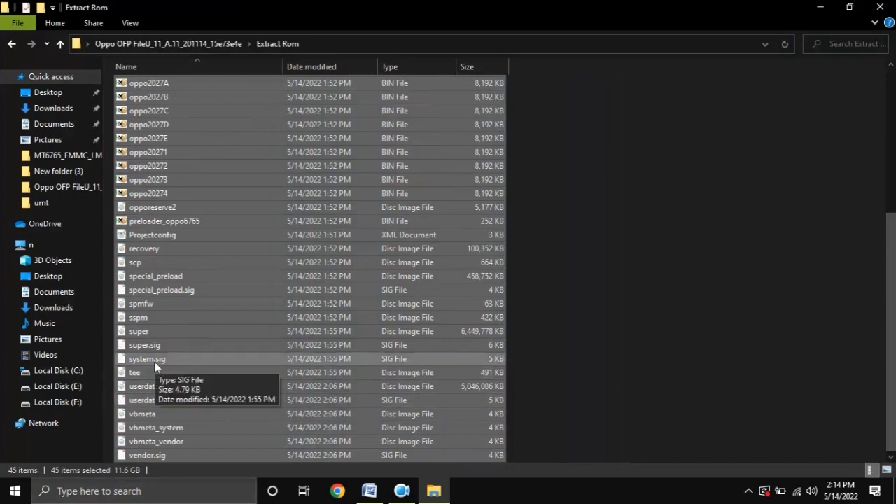
pyautogui.click(160, 333)
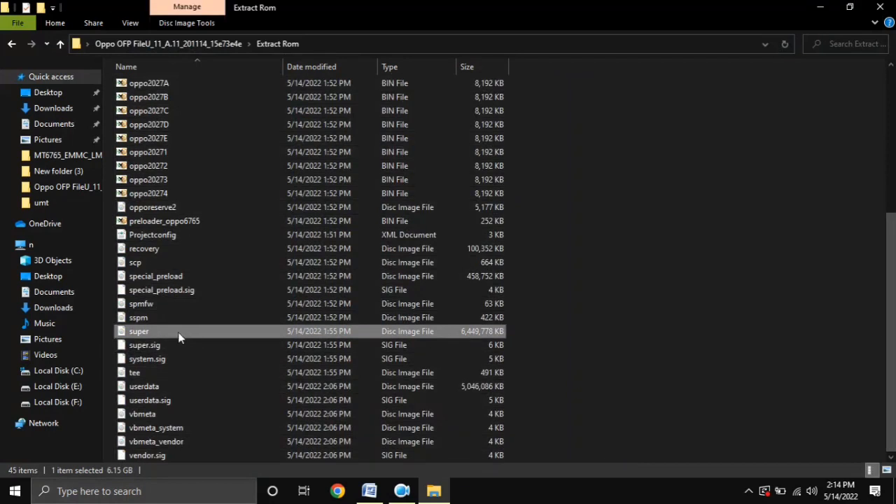
# Return to the Oppo OFP folder and delete the Stock_Firmware_11_A.11_201114_15e73e4e OFP file
pyautogui.click(10, 44)
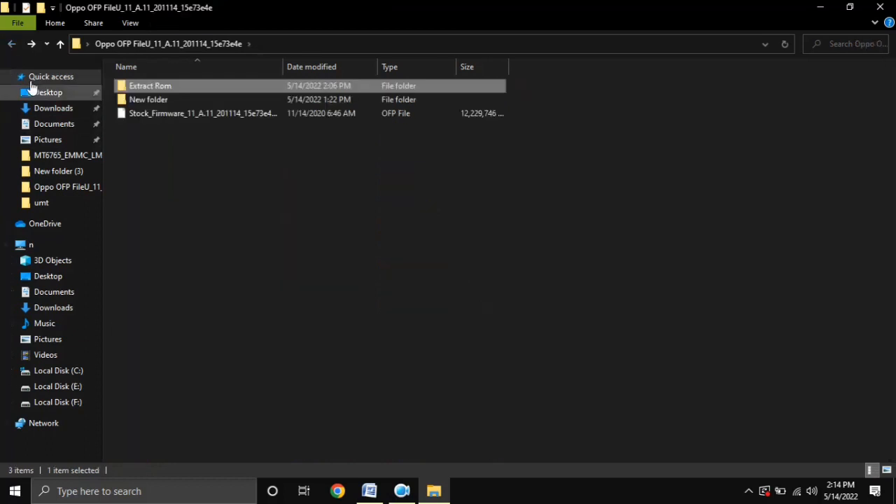
pyautogui.click(163, 117)
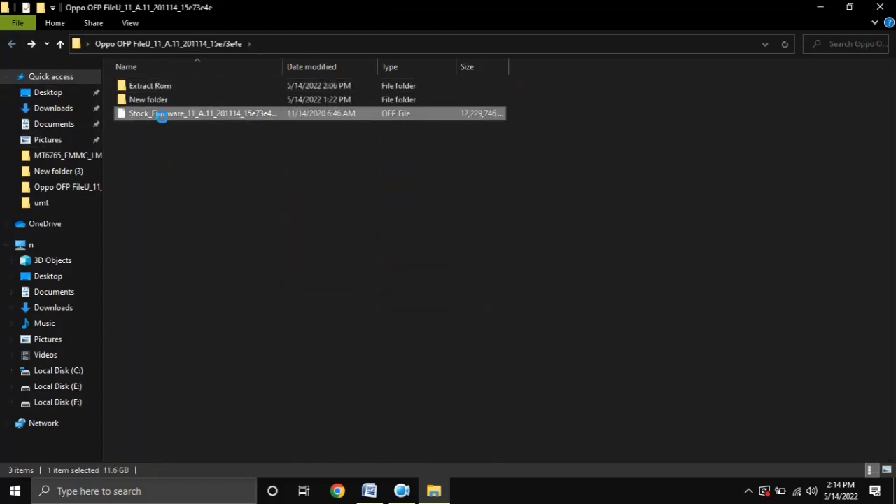
pyautogui.rightClick(162, 117)
pyautogui.click(219, 376)
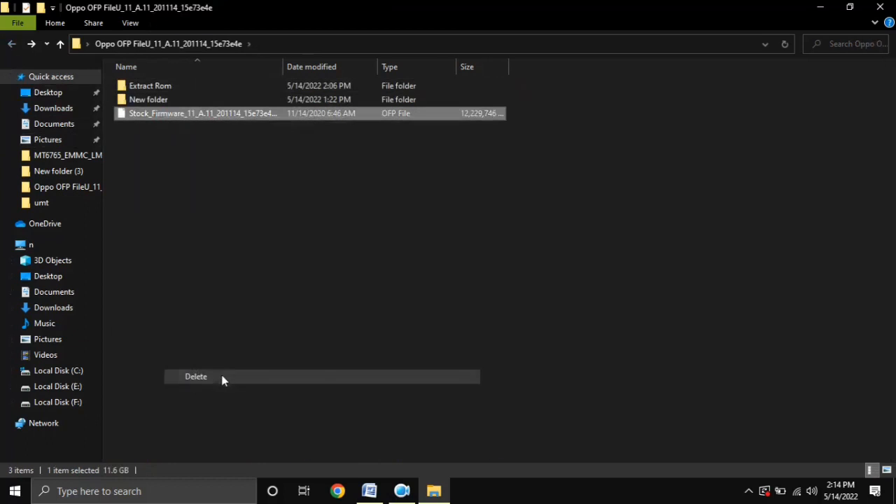
# Close the firmware folder, launch flash_tool from the desktop's SP_Flash_Tool_edited_By firmware4mobile folder and dismiss its startup message
pyautogui.click(880, 7)
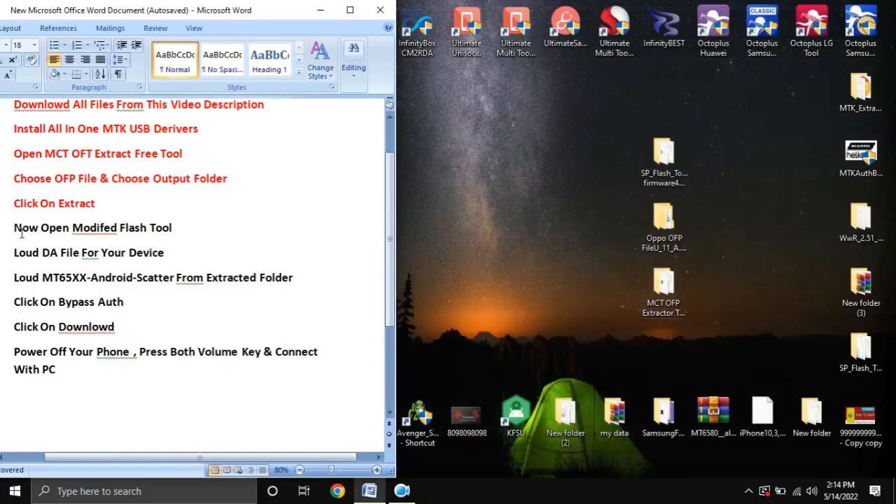
pyautogui.moveTo(17, 226); pyautogui.dragTo(184, 227)
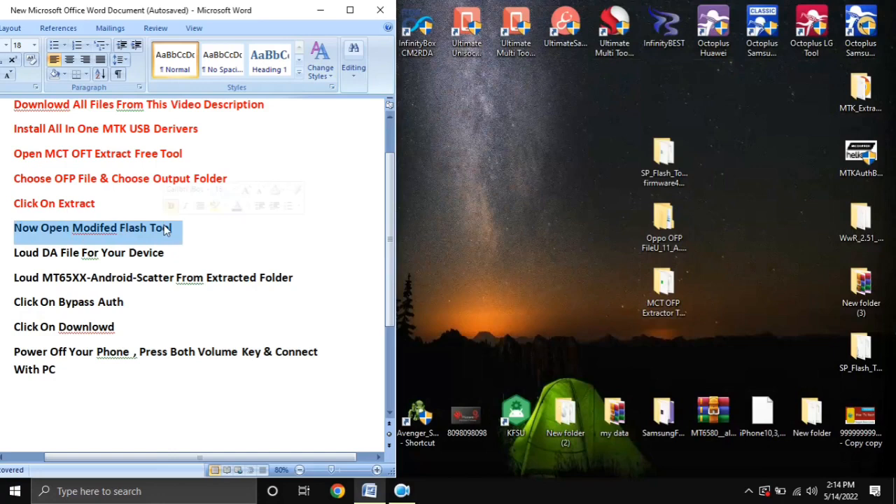
pyautogui.click(537, 279)
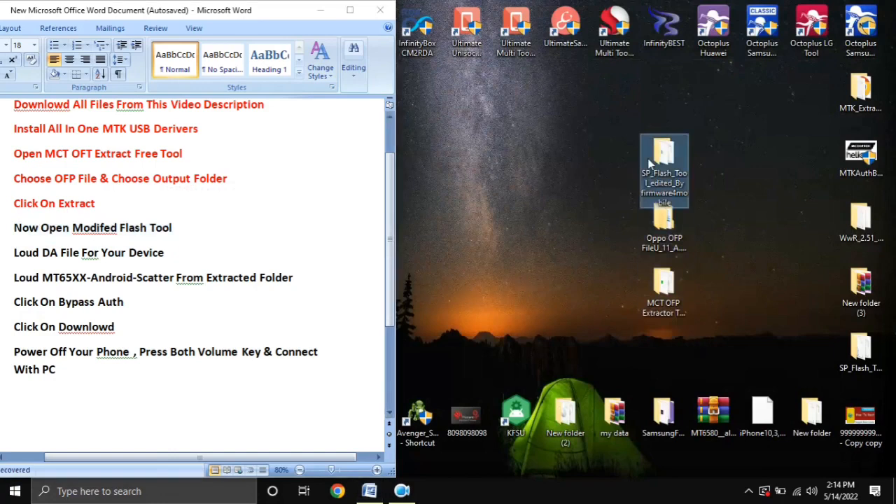
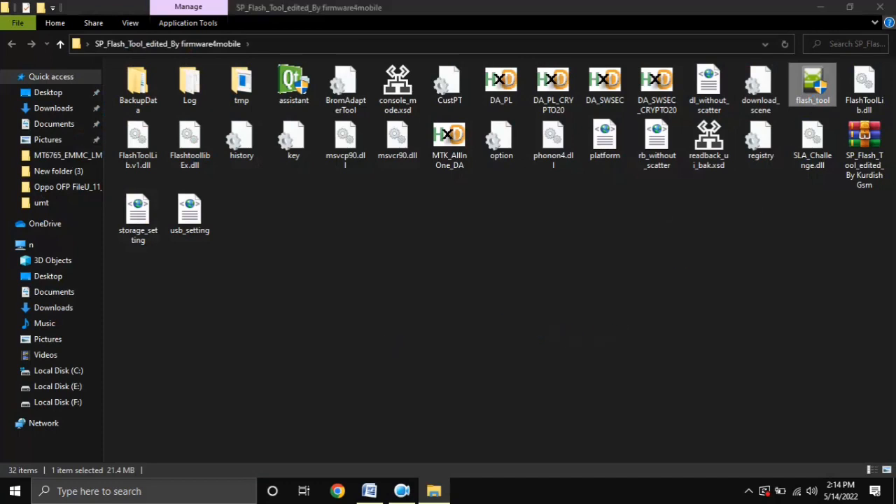
pyautogui.click(879, 7)
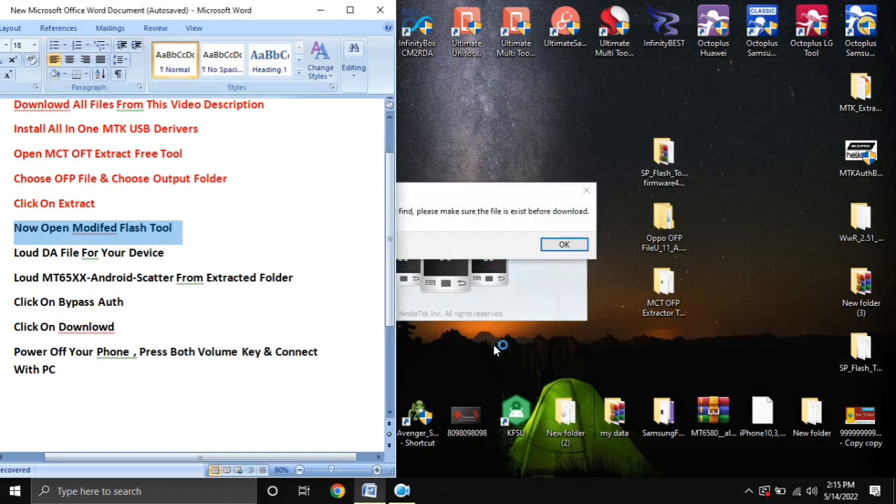
pyautogui.click(564, 245)
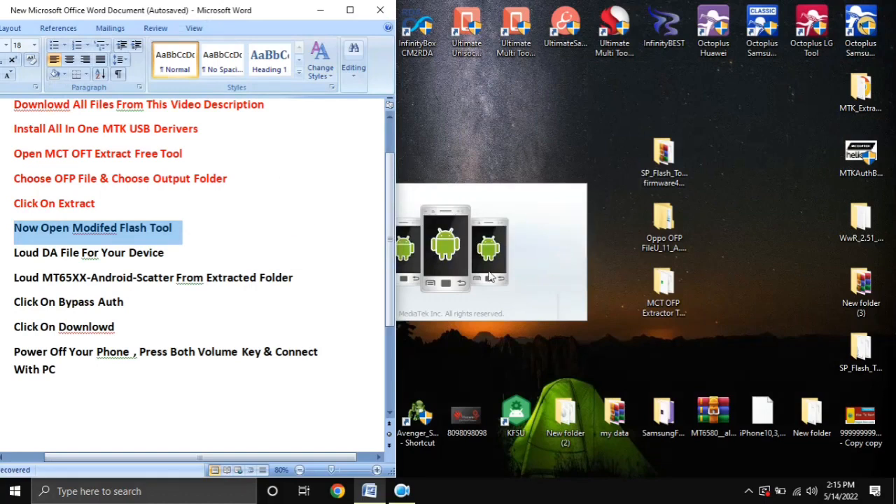
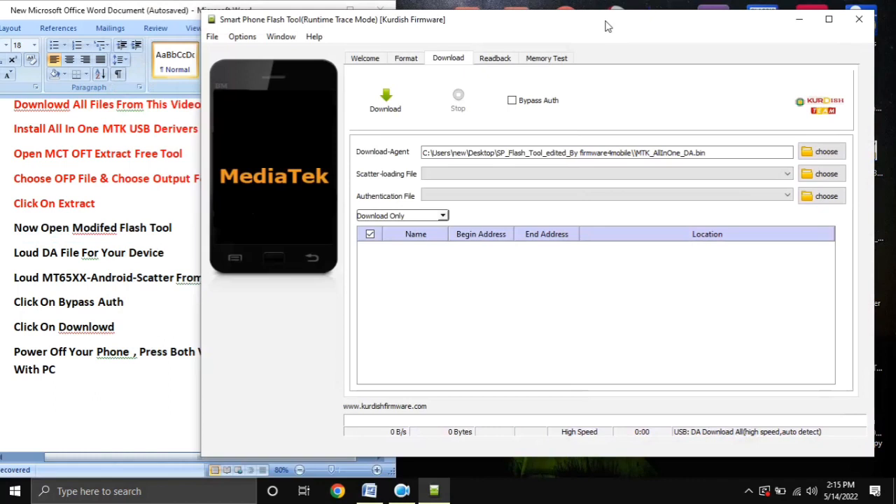
# Reposition the Word document window and reduce the "Now Open Modifed Flash Tool" line to font size 12
pyautogui.click(10, 233)
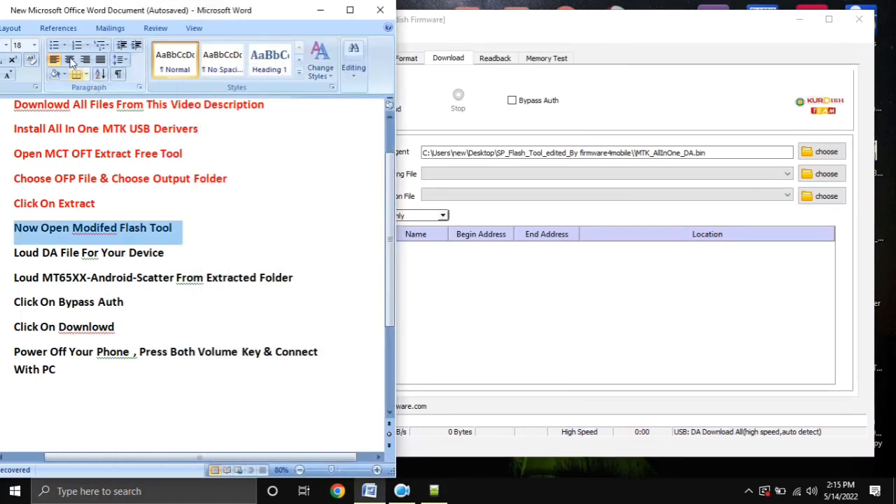
pyautogui.moveTo(48, 14); pyautogui.dragTo(68, 16)
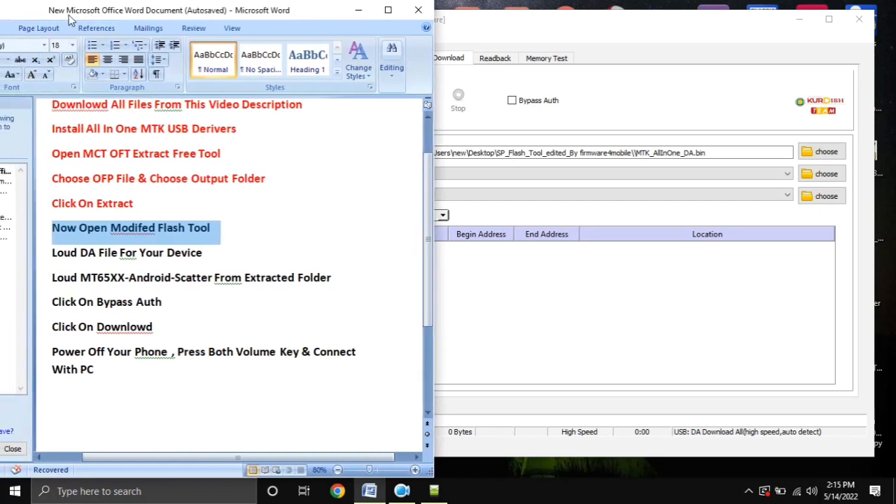
pyautogui.click(46, 75)
pyautogui.click(46, 75)
pyautogui.click(46, 75)
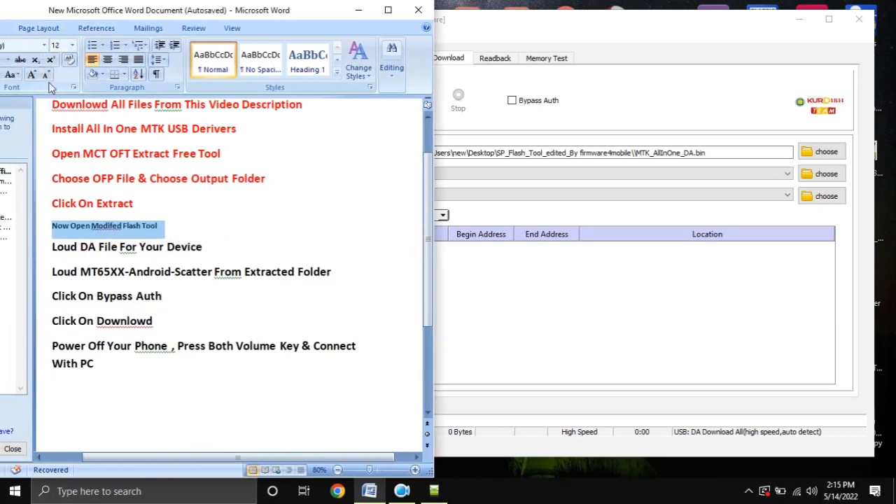
pyautogui.click(488, 40)
# Highlight the Word document's DA file instruction, and load MTK_AllInOne_DA as the flash tool's Download-Agent
pyautogui.click(40, 261)
pyautogui.click(48, 259)
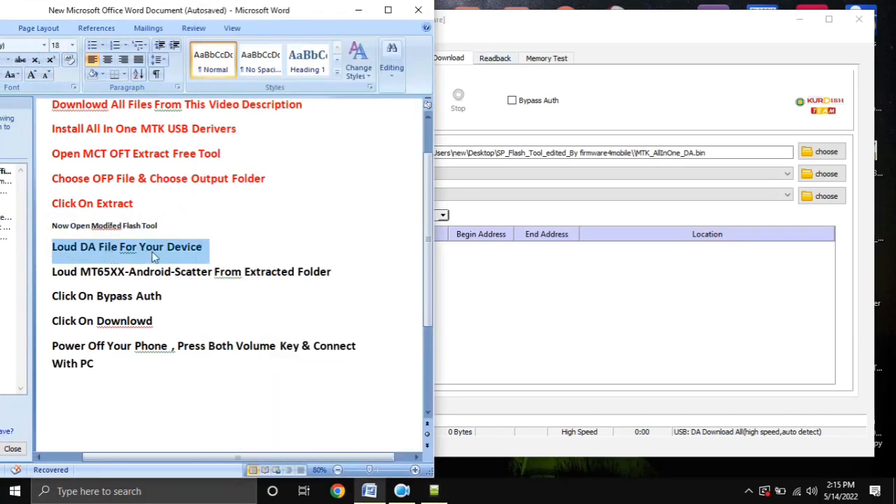
pyautogui.click(752, 85)
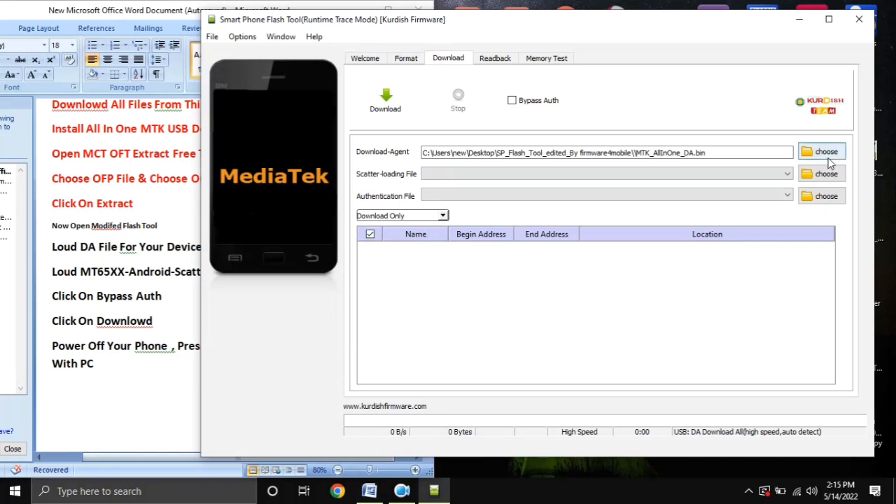
pyautogui.click(829, 159)
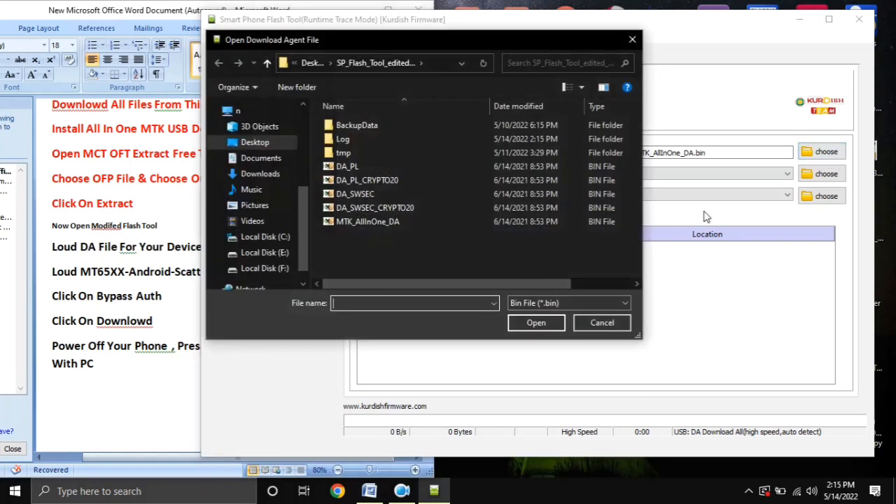
pyautogui.click(361, 222)
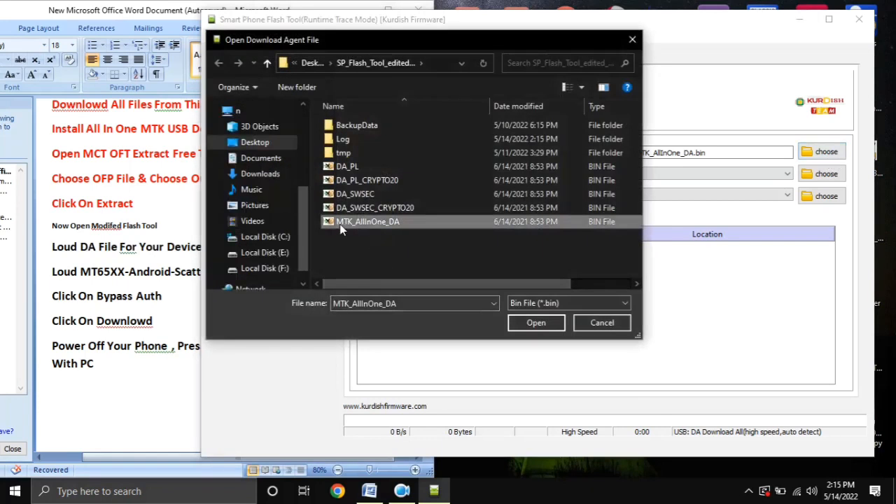
pyautogui.doubleClick(392, 225)
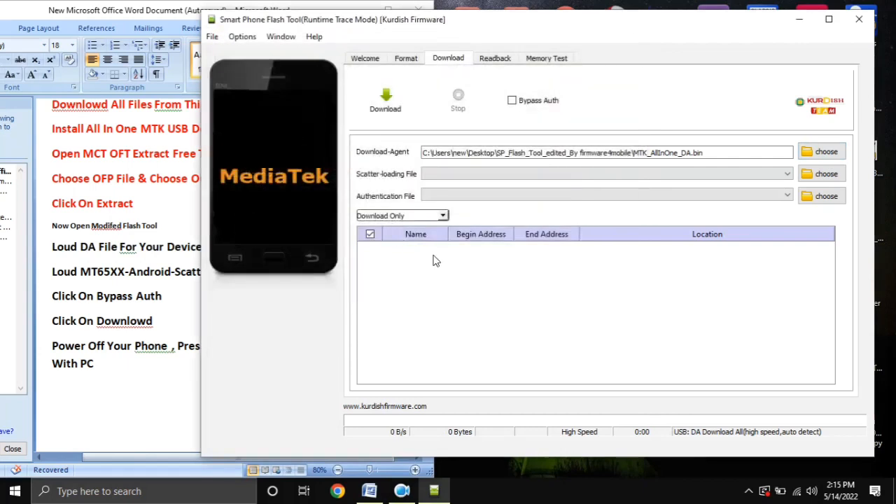
# Colour the "Loud MT65XX-Android-Scatter From Extracted Folder" line red in the Word document
pyautogui.click(51, 275)
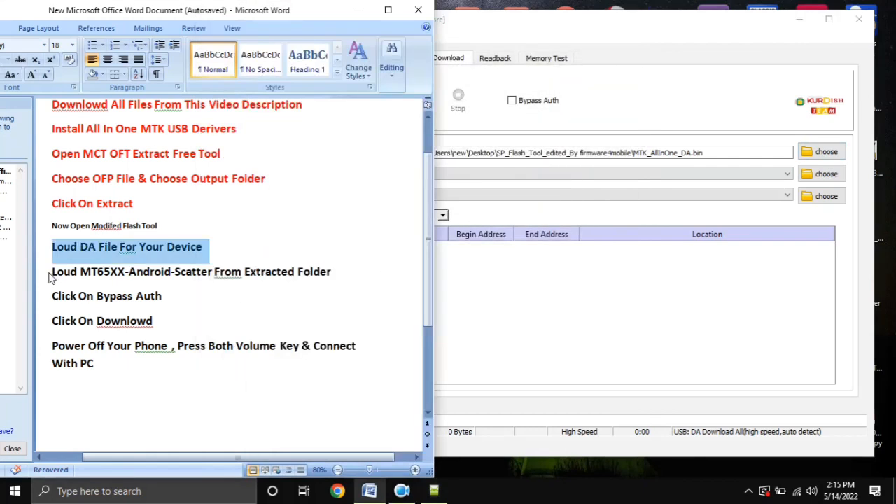
pyautogui.tripleClick(50, 274)
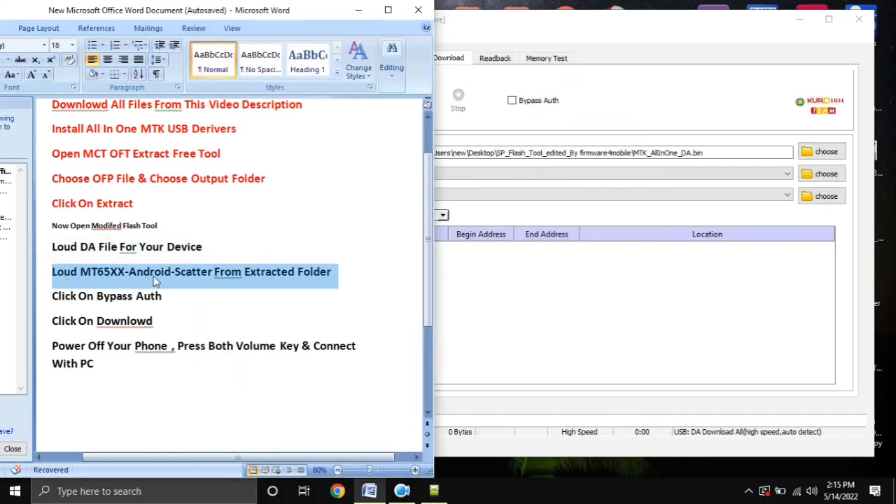
pyautogui.moveTo(187, 277)
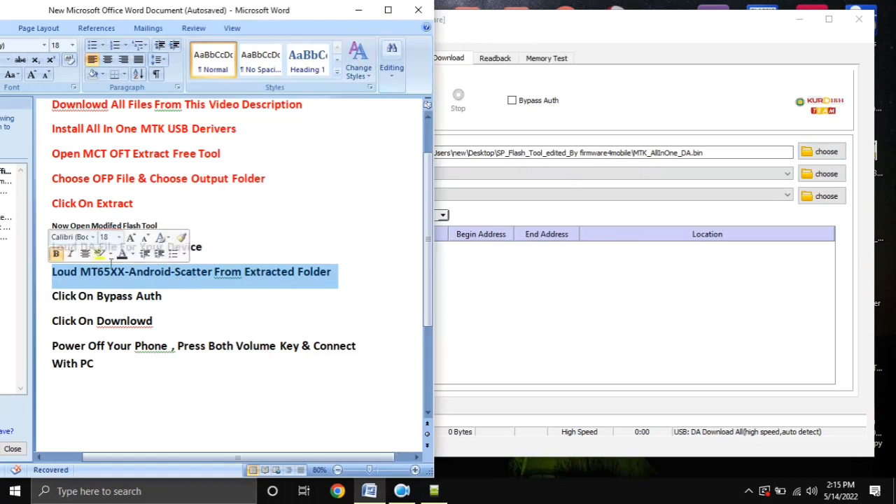
pyautogui.click(130, 255)
pyautogui.click(132, 365)
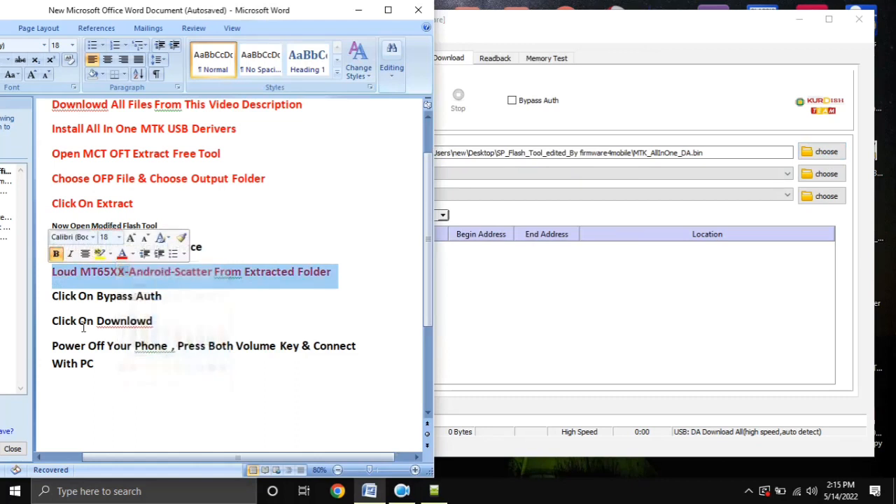
pyautogui.moveTo(50, 276); pyautogui.dragTo(321, 279)
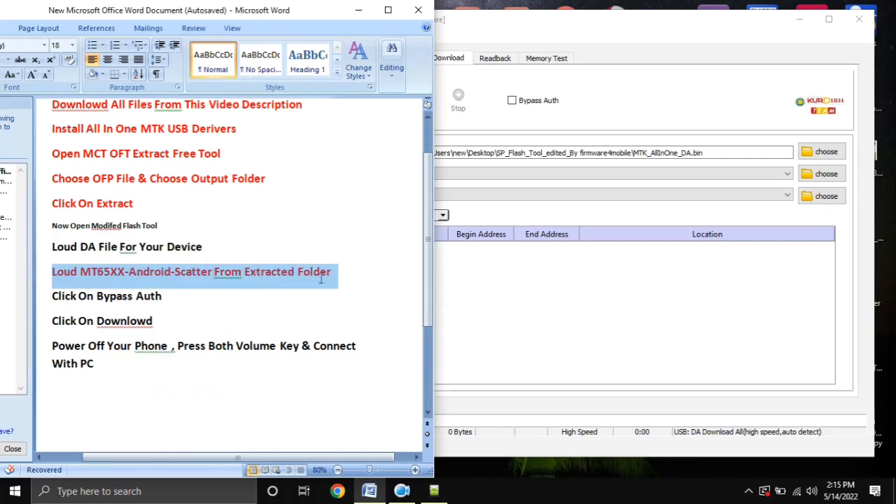
pyautogui.click(352, 285)
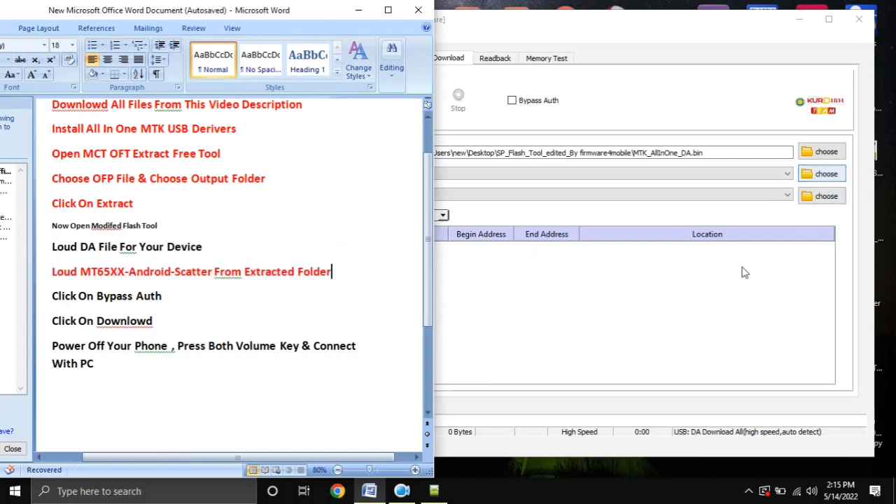
# Browse for a scatter-loading file in the desktop's Oppo OFP folder and display its contents as large icons
pyautogui.click(817, 197)
pyautogui.click(823, 174)
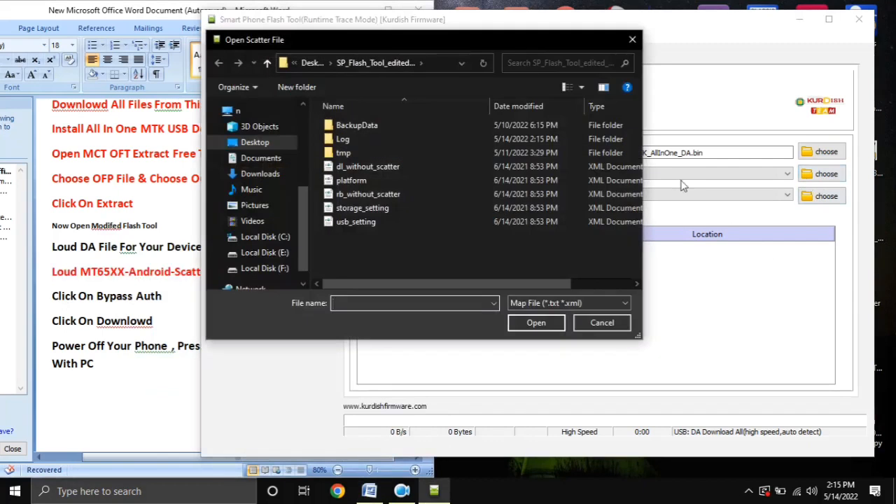
pyautogui.click(259, 144)
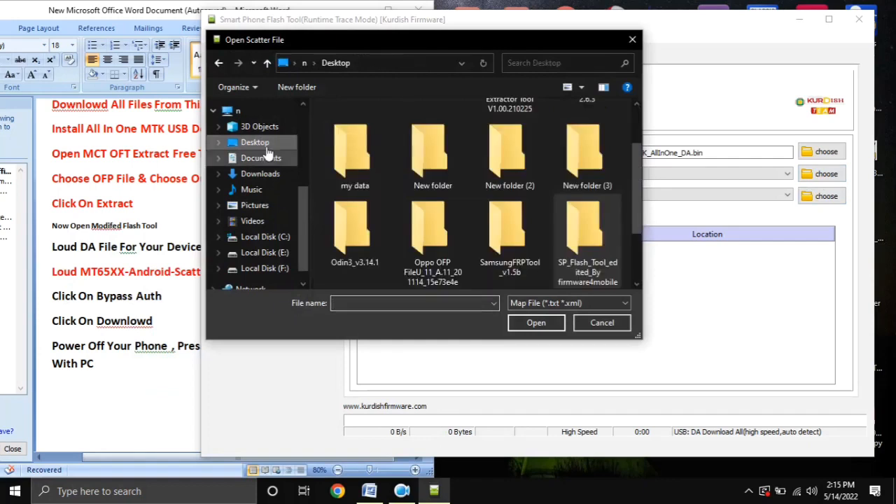
pyautogui.scroll(-1, 633, 186)
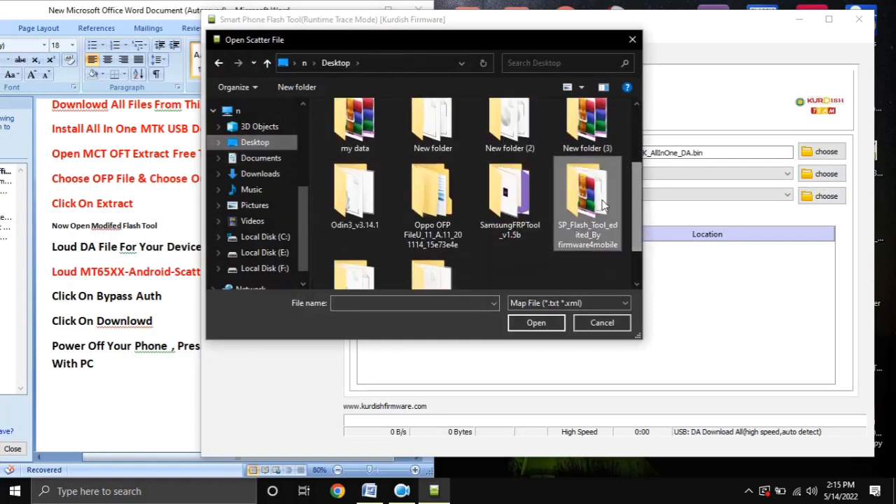
pyautogui.click(451, 230)
pyautogui.doubleClick(434, 226)
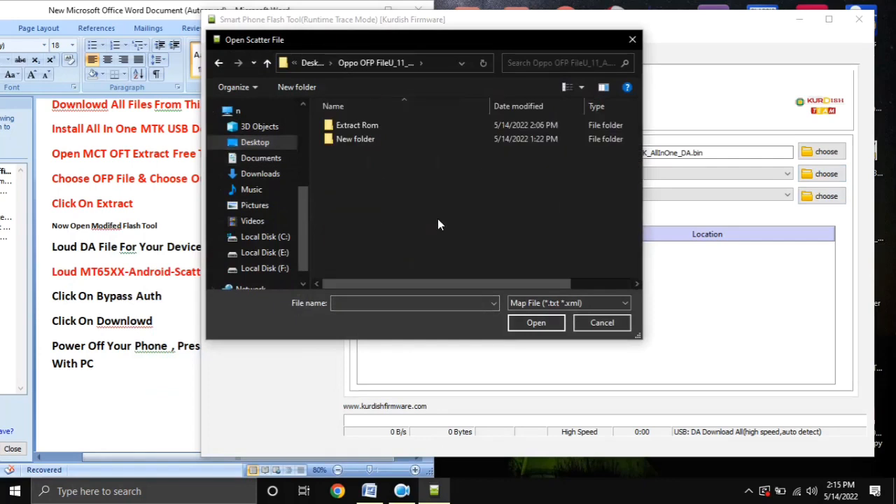
pyautogui.rightClick(361, 170)
pyautogui.moveTo(504, 181)
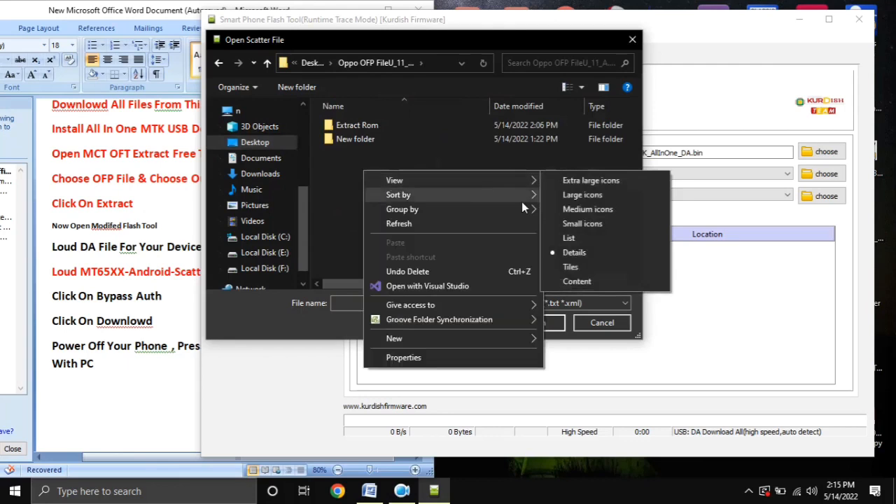
pyautogui.click(567, 193)
pyautogui.click(335, 174)
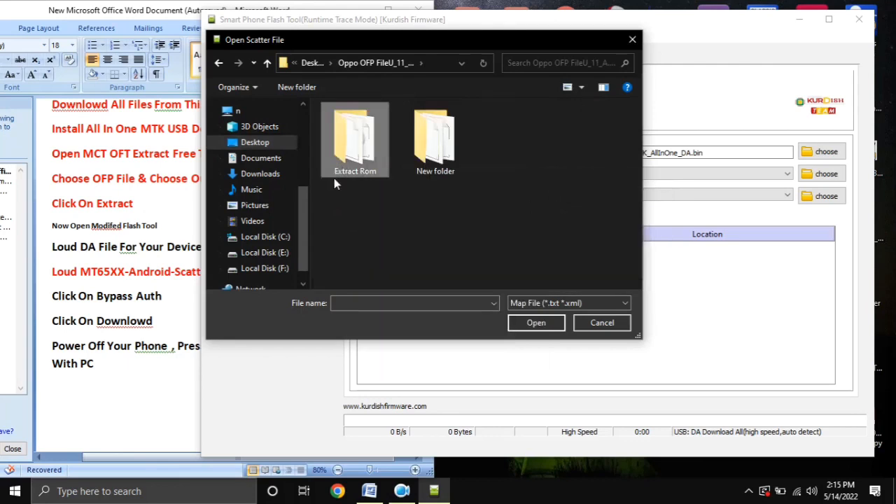
# Load MT6765_Android_scatter from the Extract Rom folder as the scatter-loading file and review the partition list
pyautogui.doubleClick(352, 150)
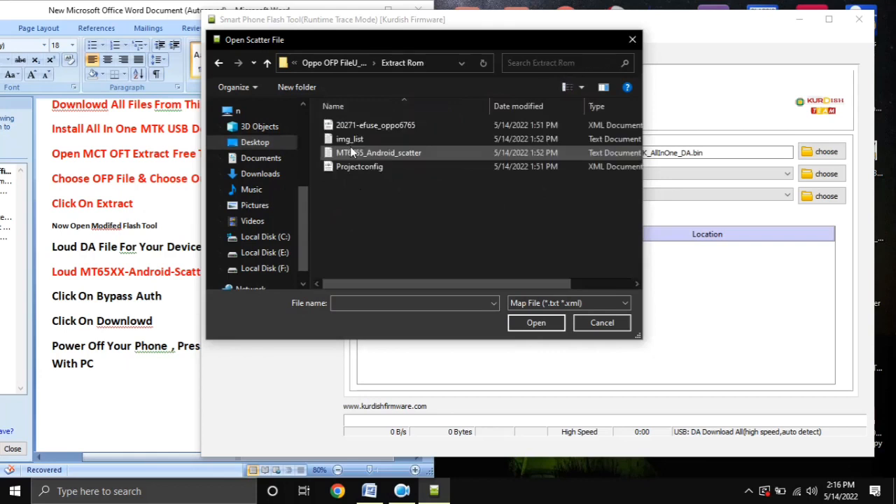
pyautogui.click(393, 157)
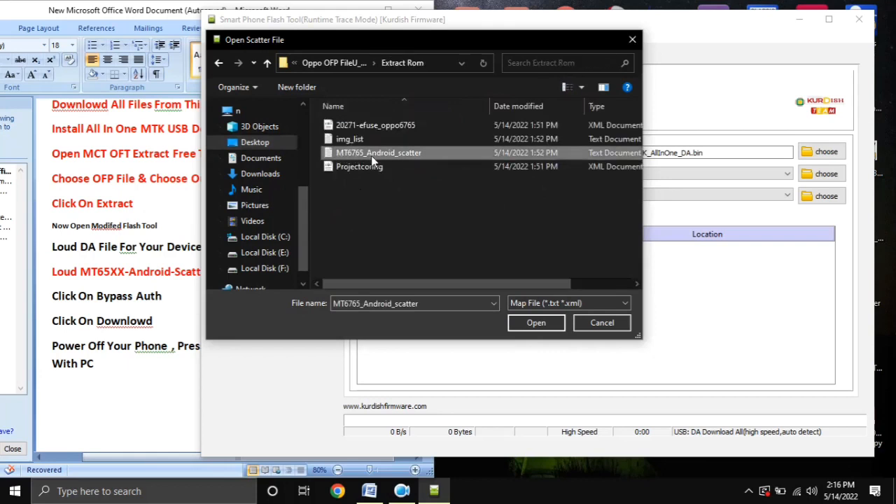
pyautogui.doubleClick(366, 155)
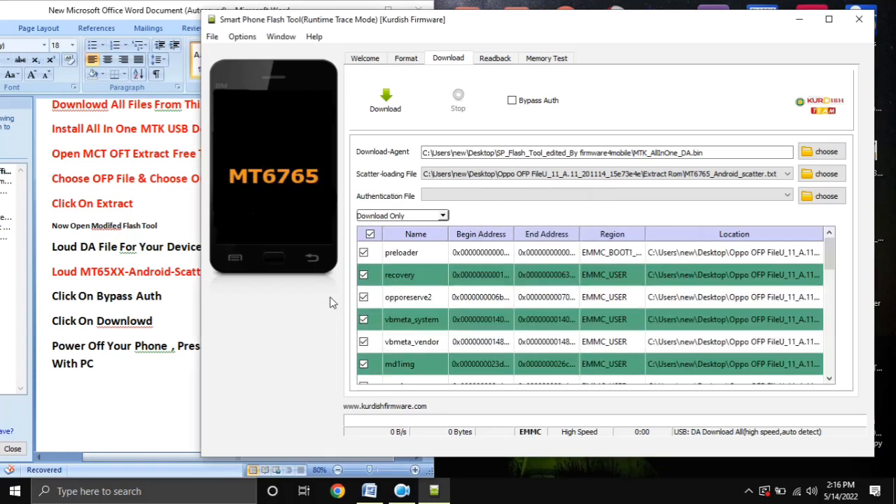
pyautogui.scroll(-8, 441, 312)
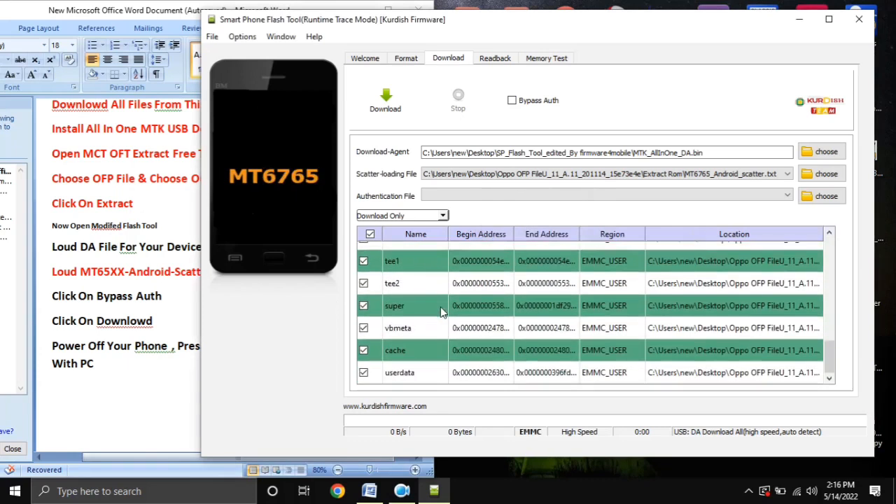
pyautogui.scroll(8, 441, 311)
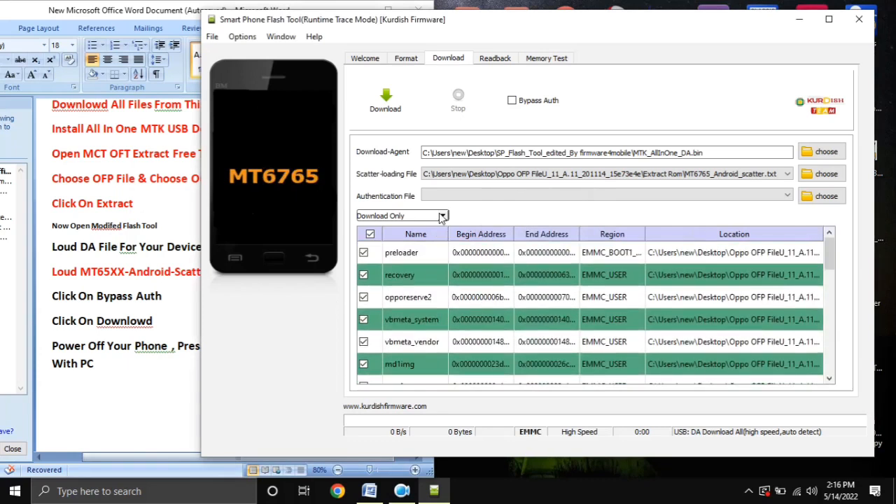
# Set the flash mode to Firmware Upgrade, and enable Bypass Auth as instructed in the Word document
pyautogui.click(441, 216)
pyautogui.click(429, 237)
pyautogui.click(110, 390)
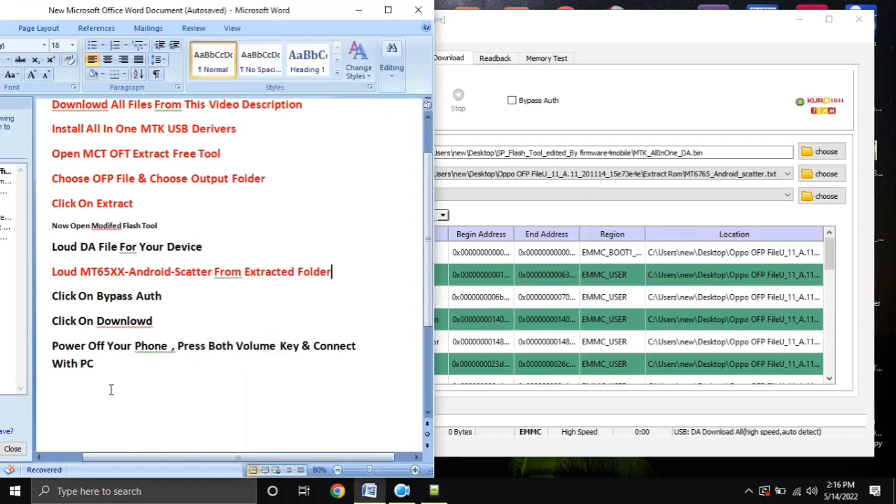
pyautogui.click(55, 304)
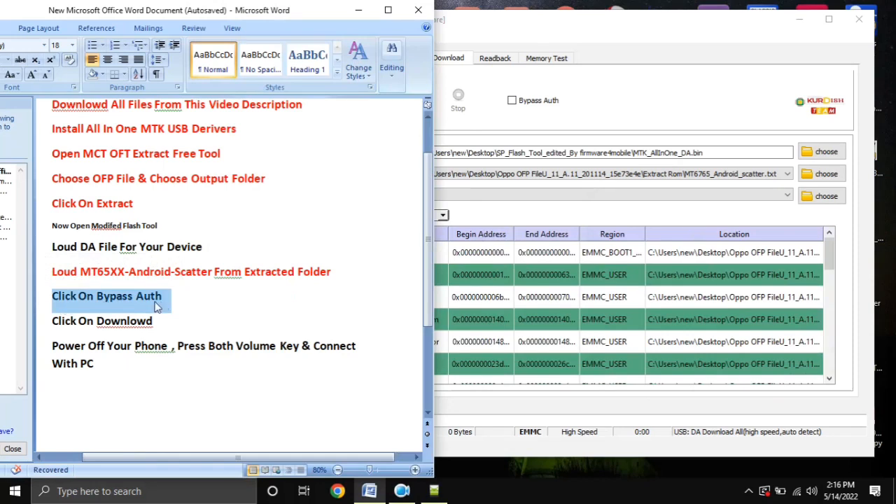
pyautogui.click(551, 129)
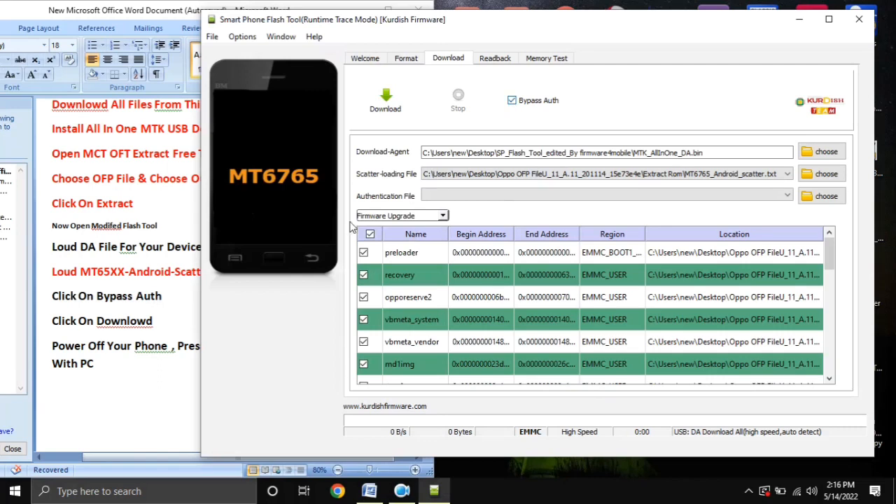
# Switch to the Word document and highlight the "Click On Downlowd" and "Power Off Your Phone" instruction lines in turn, checking them against the flash tool
pyautogui.hotkey('alt', 'Tab')
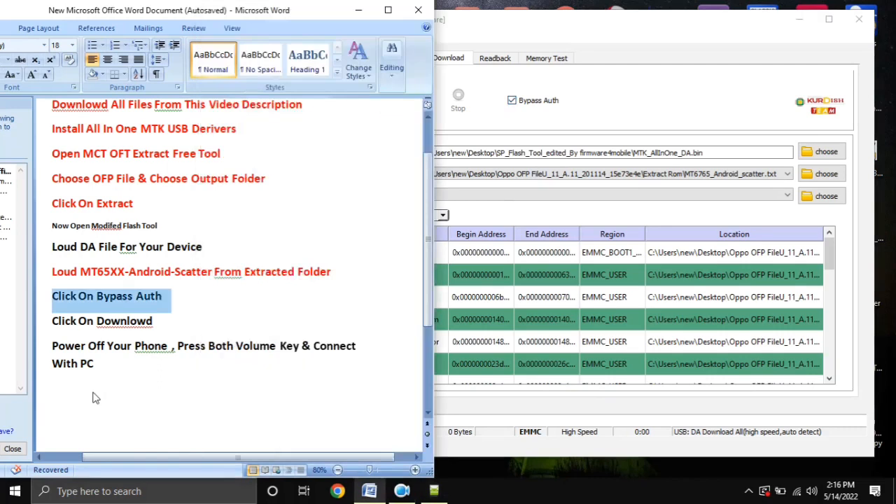
pyautogui.click(42, 327)
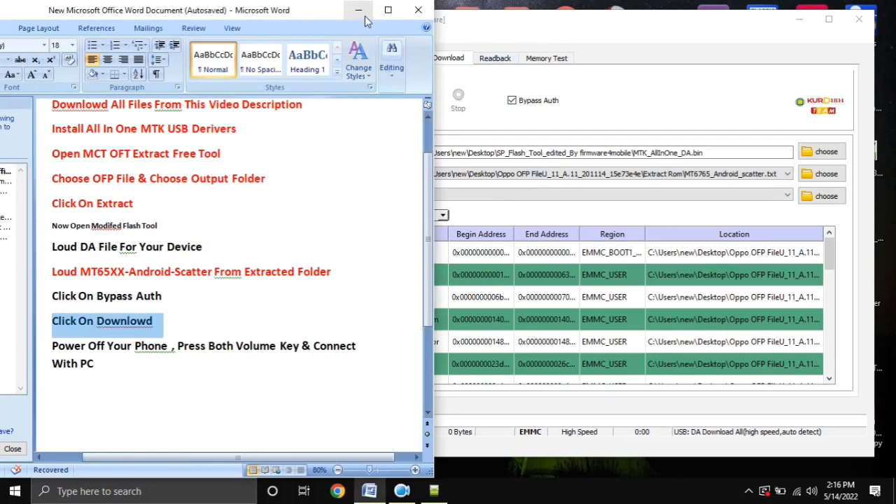
pyautogui.moveTo(297, 22); pyautogui.dragTo(282, 21)
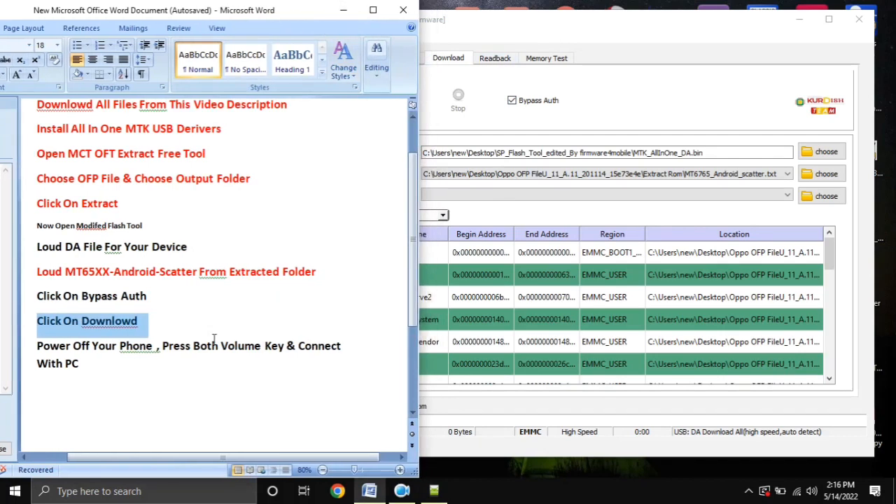
pyautogui.click(486, 124)
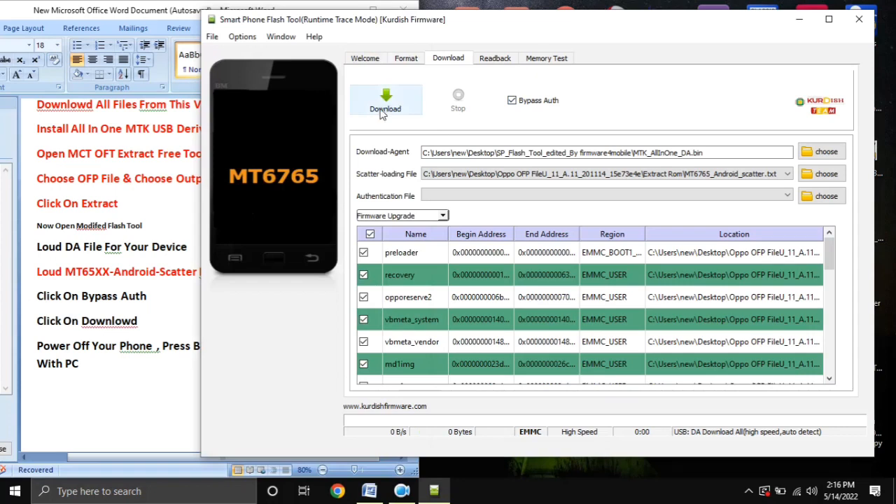
pyautogui.click(63, 377)
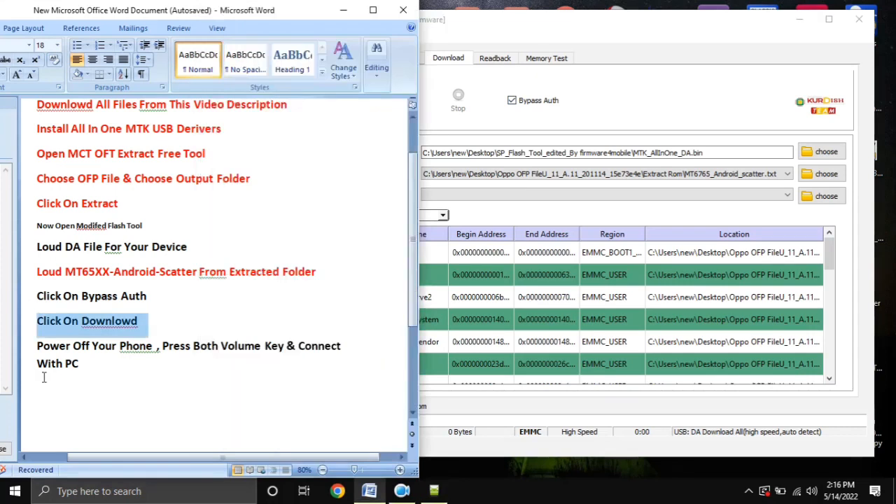
pyautogui.tripleClick(31, 348)
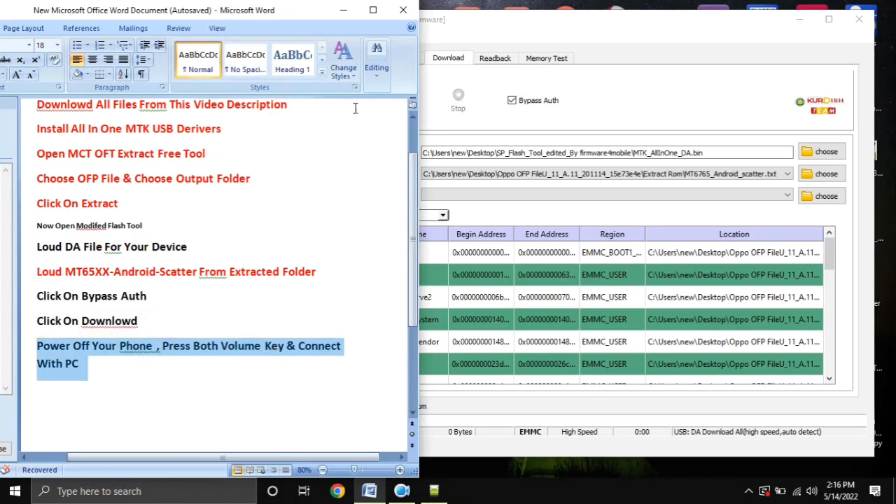
# Minimize Word, and open Device Manager from the desktop computer icon's system properties, leaving only Device Manager open over the flash tool
pyautogui.click(343, 10)
pyautogui.rightClick(28, 98)
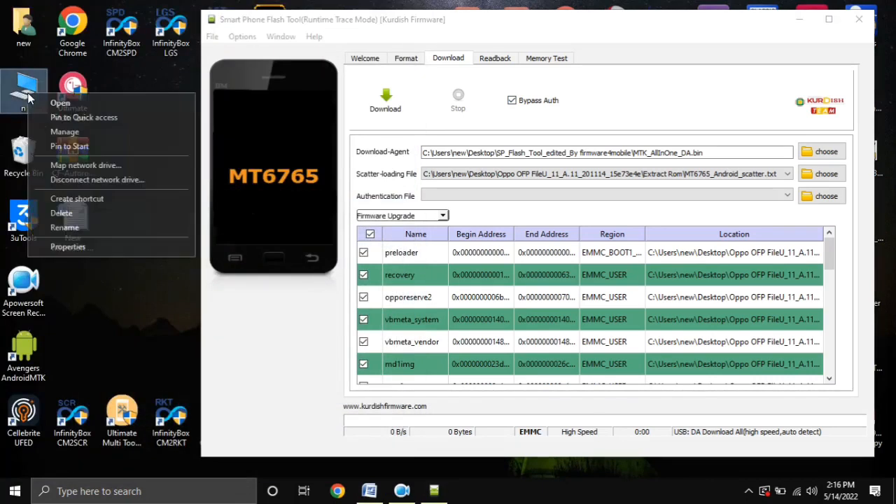
pyautogui.click(105, 270)
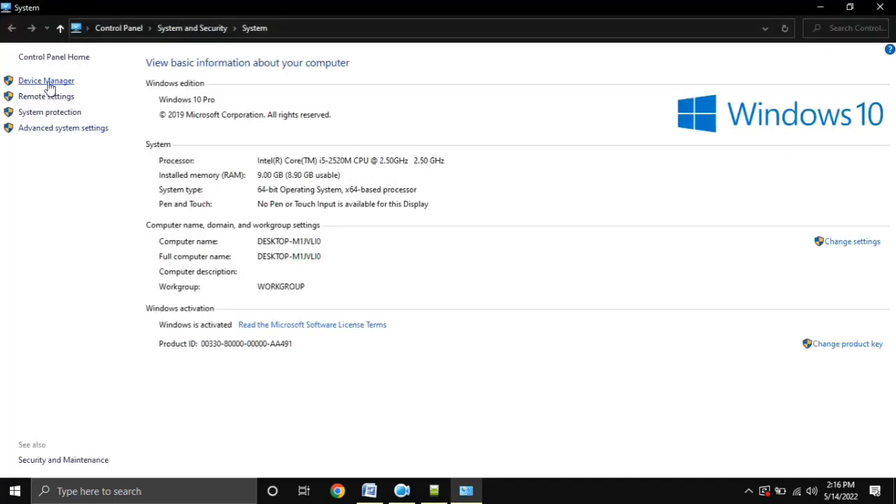
pyautogui.click(47, 81)
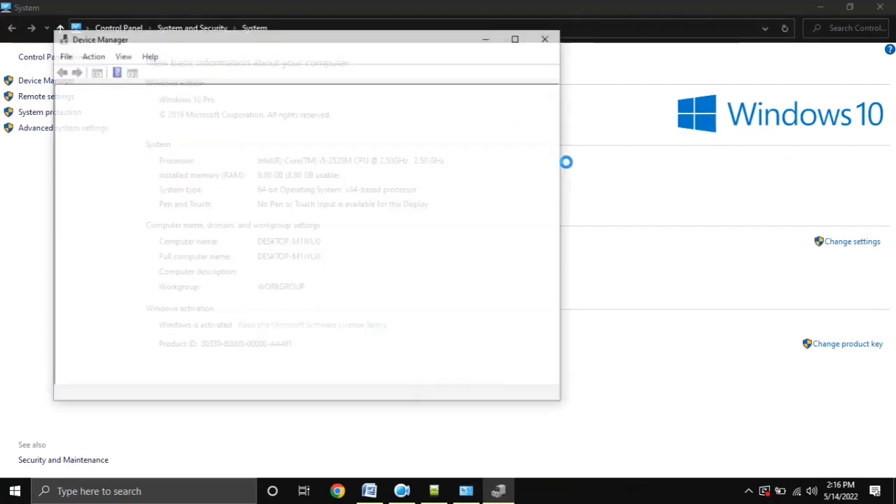
pyautogui.click(880, 6)
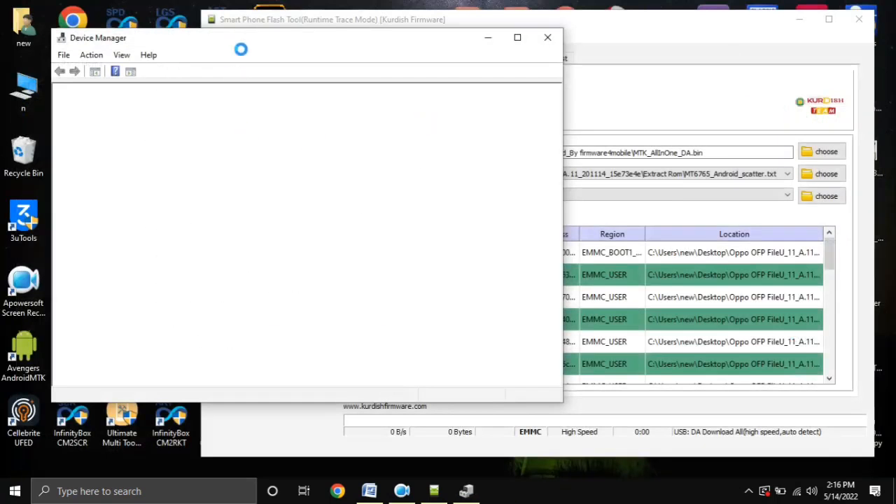
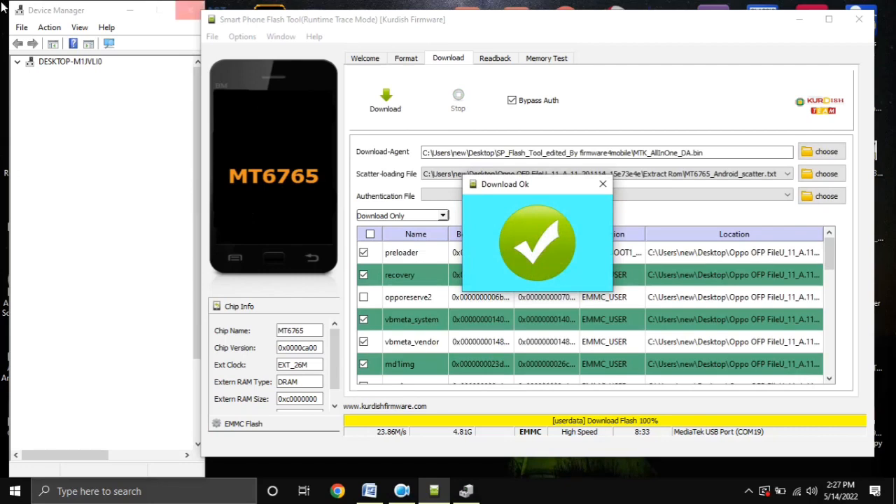
# Dismiss the Download Ok dialog and close the Smart Phone Flash Tool
pyautogui.click(603, 183)
pyautogui.click(864, 24)
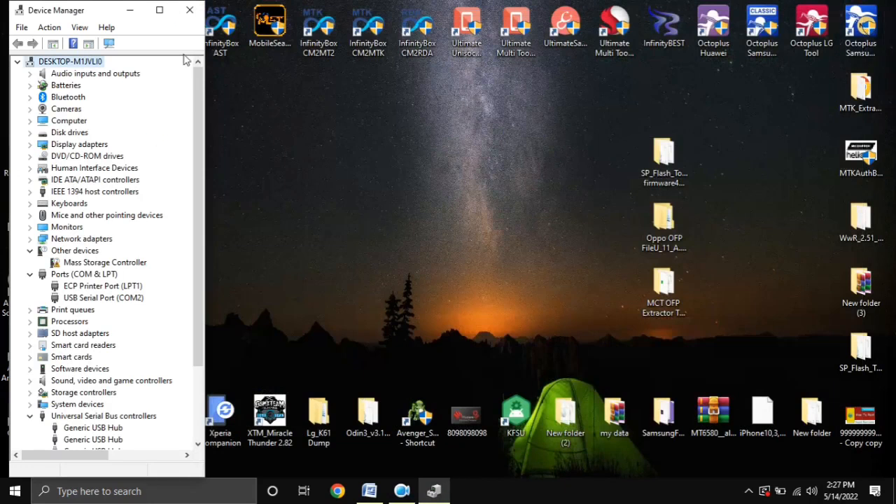